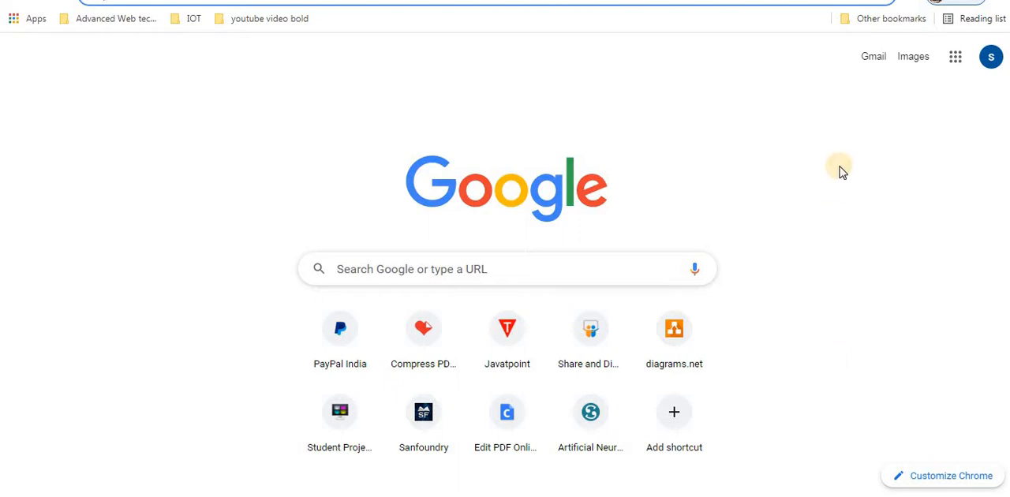
- Open Google Docs from the Google apps list
left_click(957, 68)
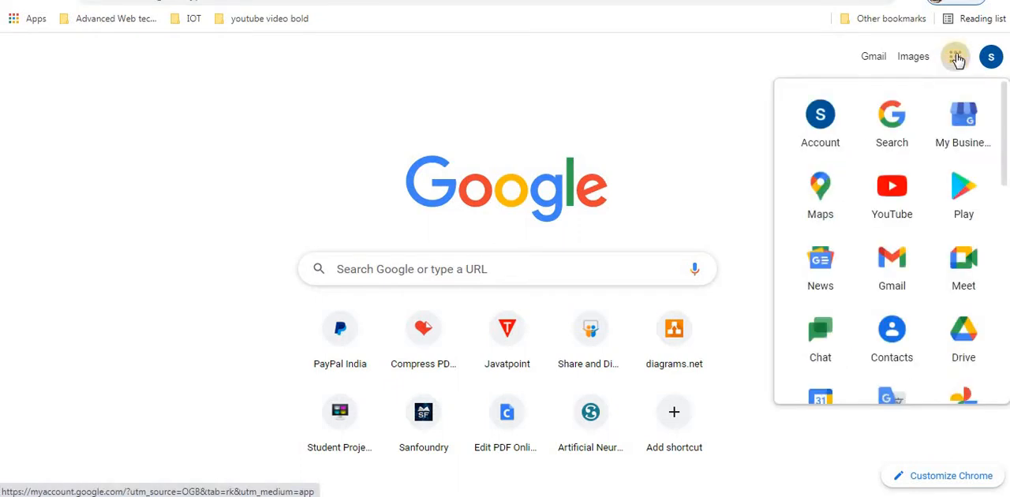
left_click(955, 114)
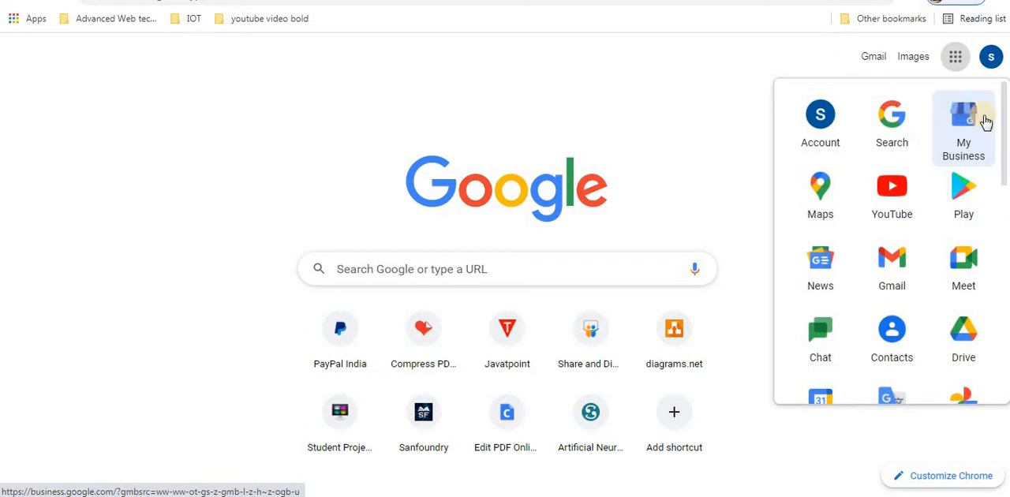
left_click_drag(1002, 165, 999, 238)
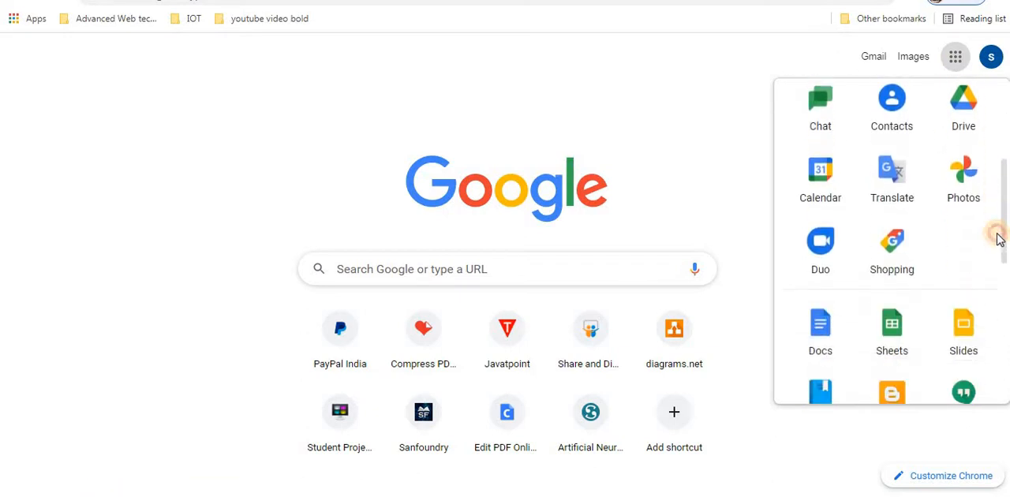
left_click(820, 333)
left_click(700, 158)
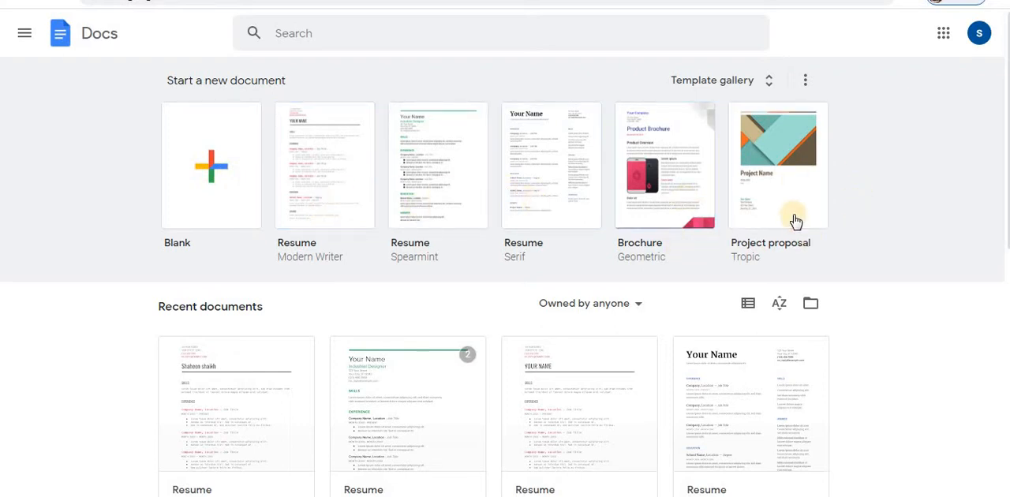
- Create a new document from the Spearmint resume template in the template gallery
left_click(708, 81)
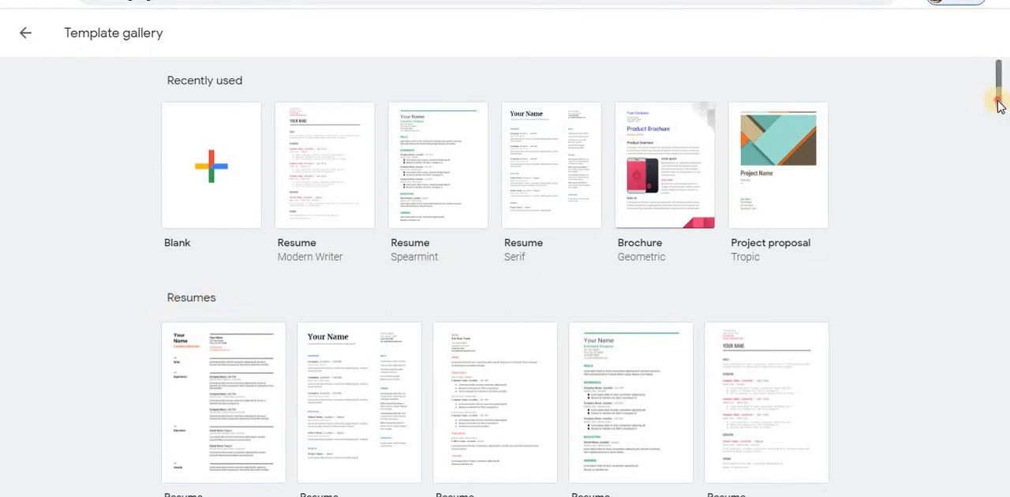
left_click_drag(999, 101, 999, 131)
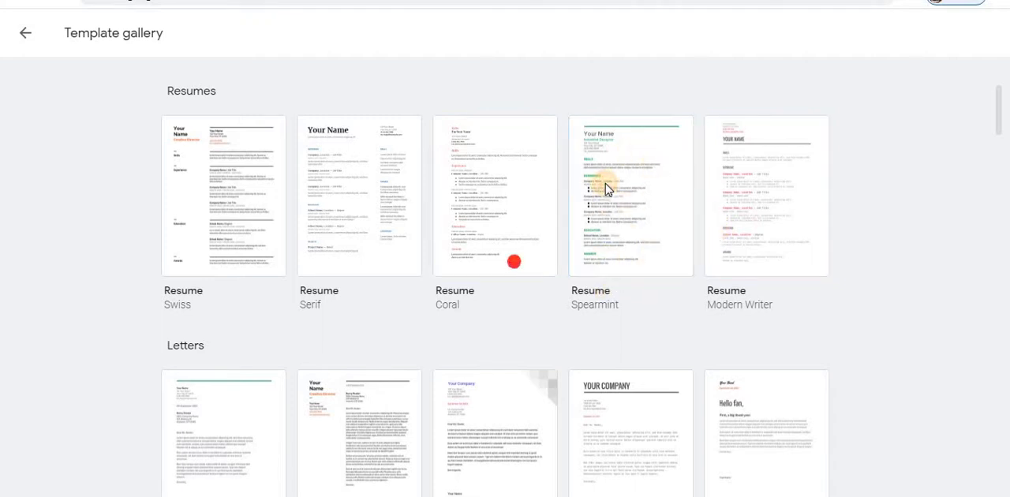
left_click(617, 213)
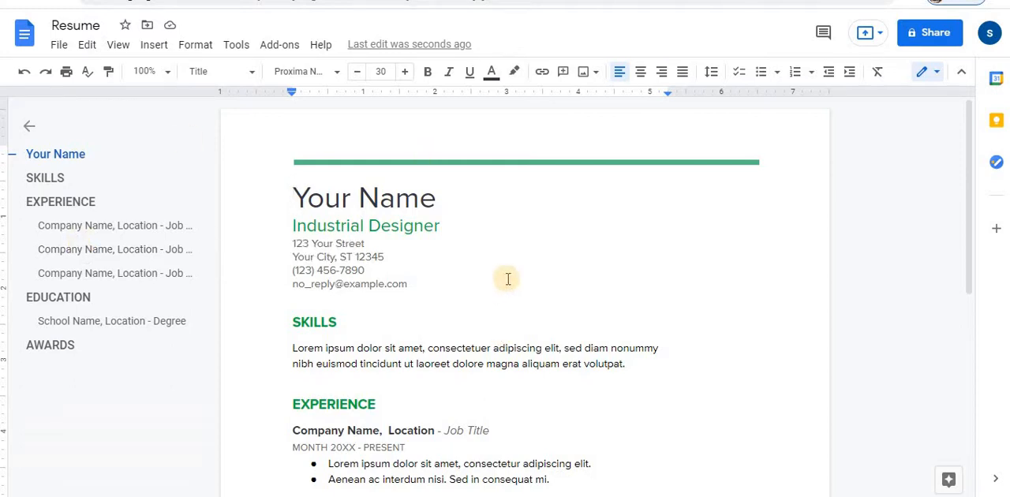
double_click(446, 199)
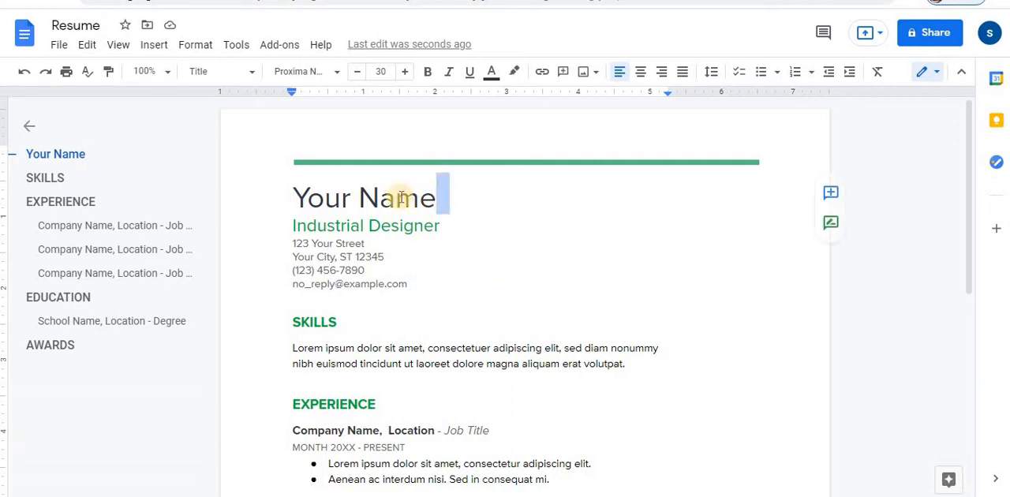
left_click_drag(292, 192, 462, 203)
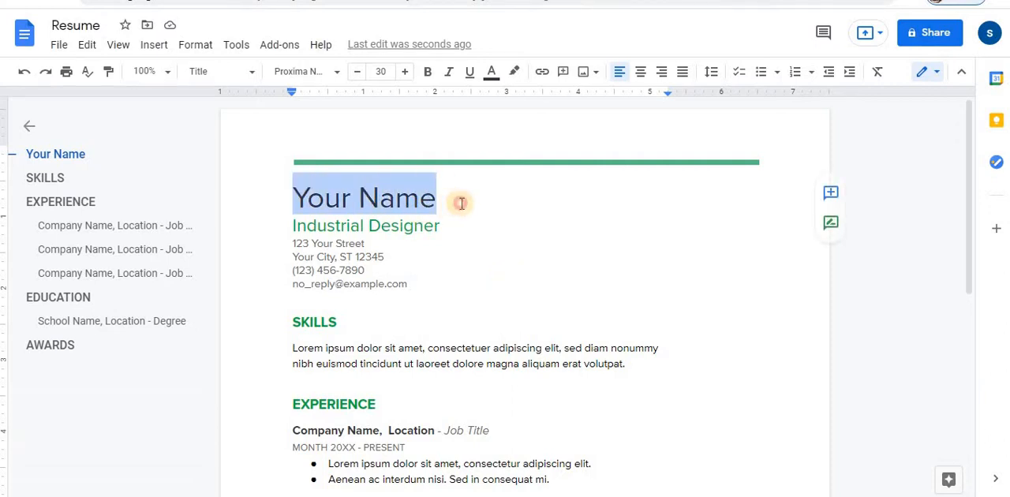
left_click(309, 225)
left_click_drag(376, 260, 407, 283)
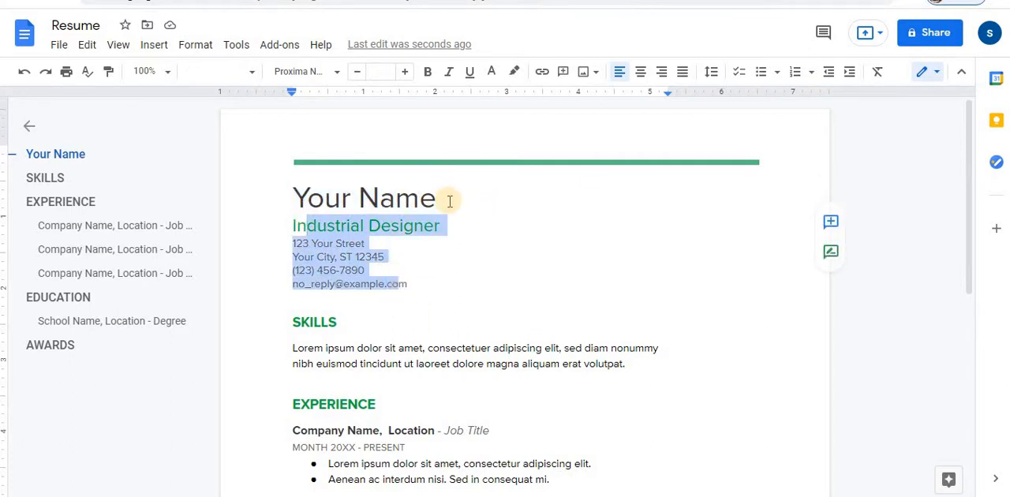
- Replace the "Your Name" title of the resume with the applicant's full name
left_click(449, 198)
double_click(425, 202)
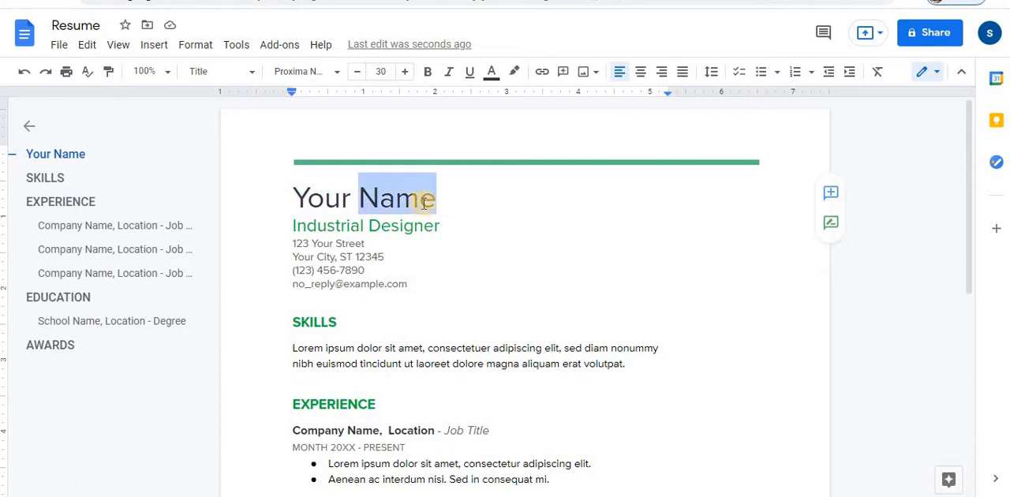
key("BackSpace")
key("BackSpace")
key("BackSpace")
key("BackSpace")
key("BackSpace")
key("BackSpace")
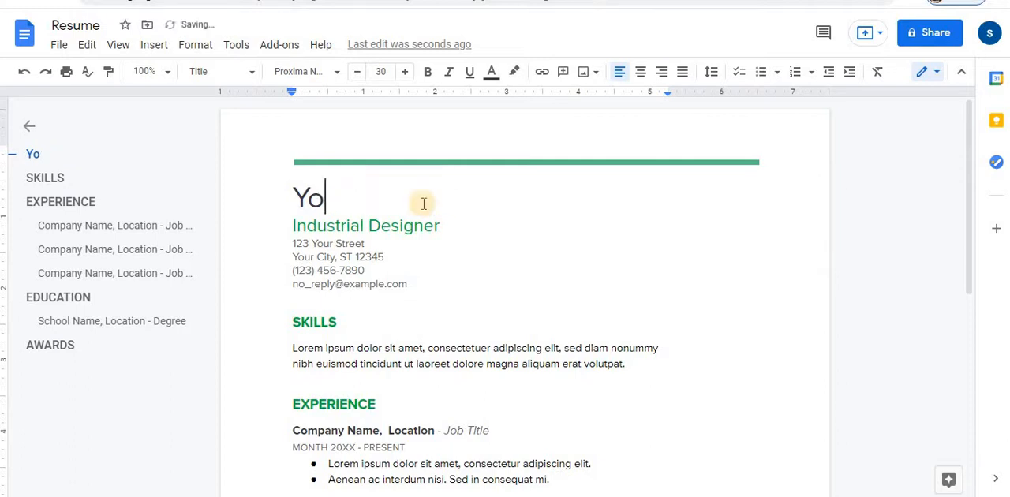
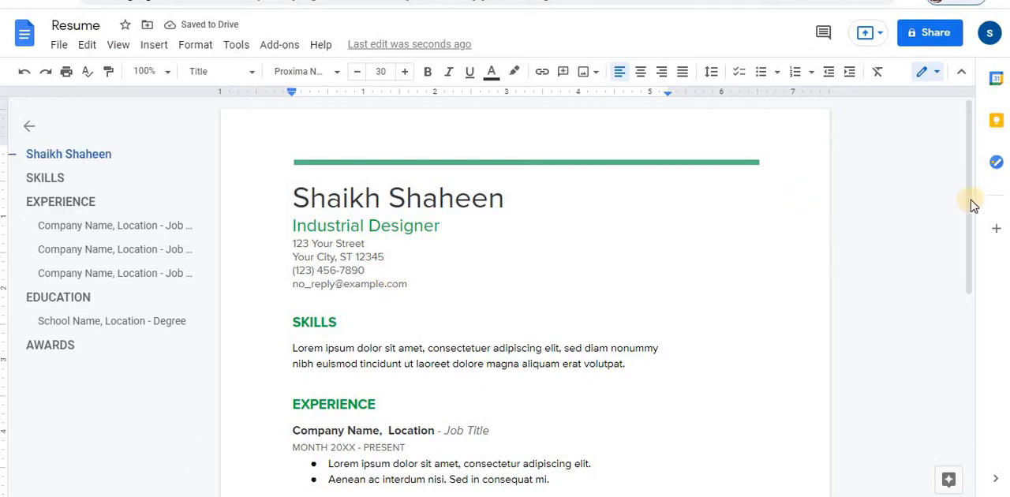
- Delete the placeholder paragraph under the SKILLS heading
left_click_drag(972, 199, 971, 263)
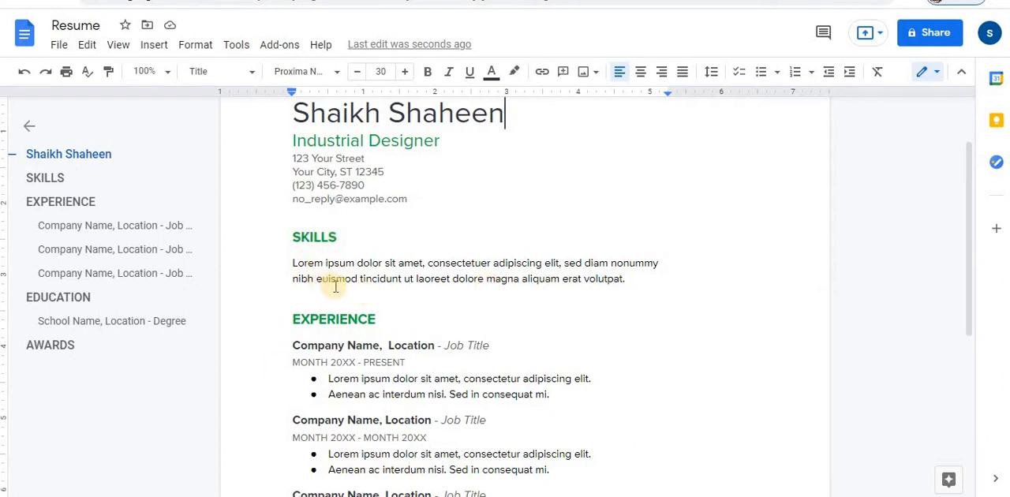
left_click(632, 281)
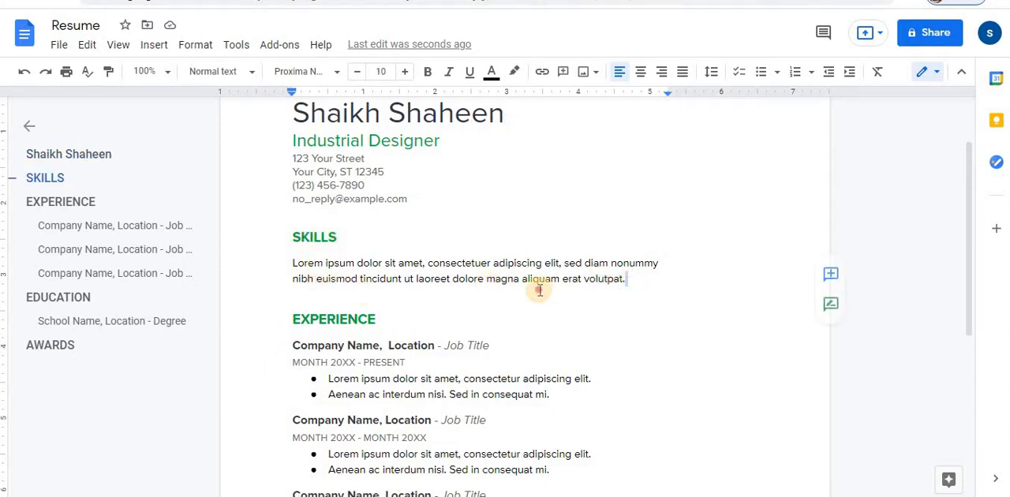
left_click_drag(540, 290, 514, 266)
key("BackSpace")
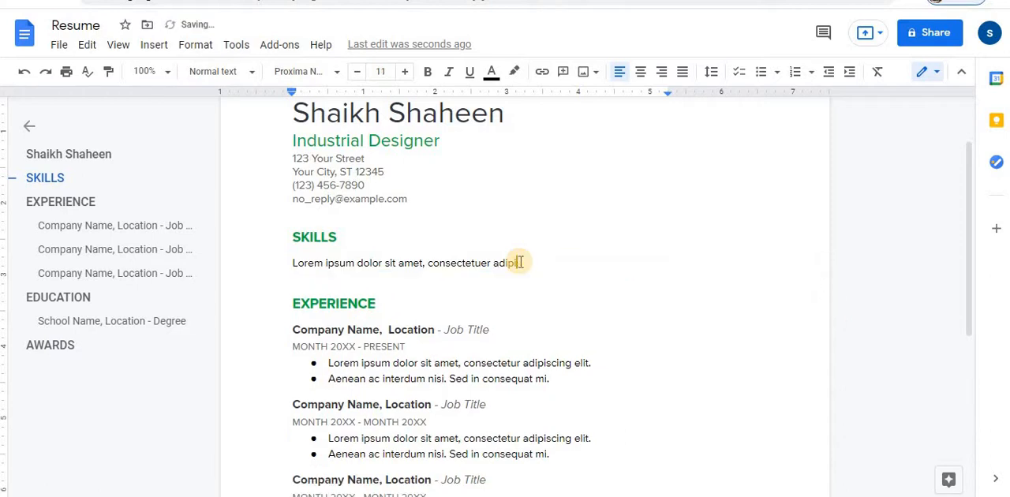
key("BackSpace")
key("BackSpace")
key("BackSpace")
key("BackSpace")
key("BackSpace")
key("BackSpace")
key("BackSpace")
key("BackSpace")
key("BackSpace")
key("BackSpace")
key("BackSpace")
key("BackSpace")
key("BackSpace")
key("BackSpace")
key("BackSpace")
key("BackSpace")
key("BackSpace")
key("BackSpace")
key("BackSpace")
key("BackSpace")
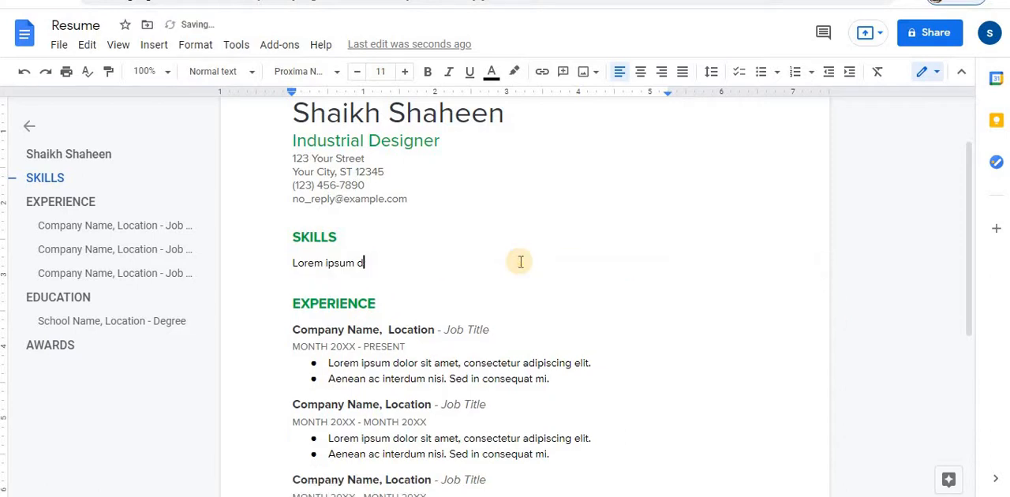
key("BackSpace")
key("BackSpace")
key("BackSpace")
key("BackSpace")
key("BackSpace")
key("BackSpace")
key("BackSpace")
key("BackSpace")
key("BackSpace")
key("BackSpace")
key("BackSpace")
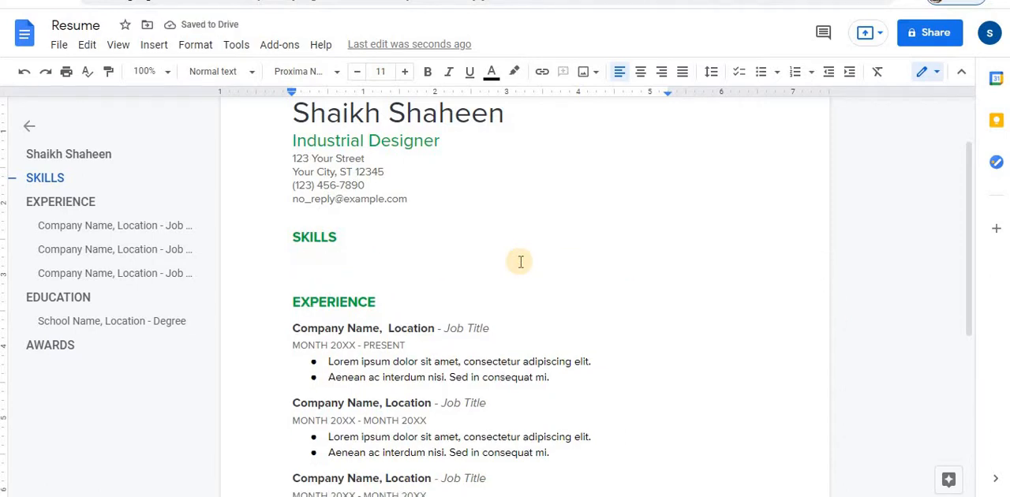
- Enter "Problem Solving, Collaboration, Strong Work Ethic" under the SKILLS heading
type("Problem Sov")
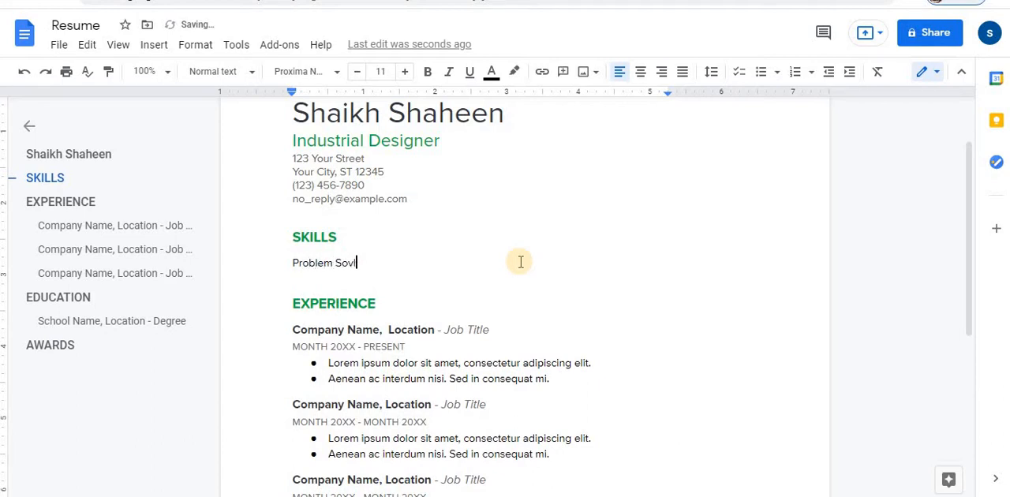
type("lving, Collaboration")
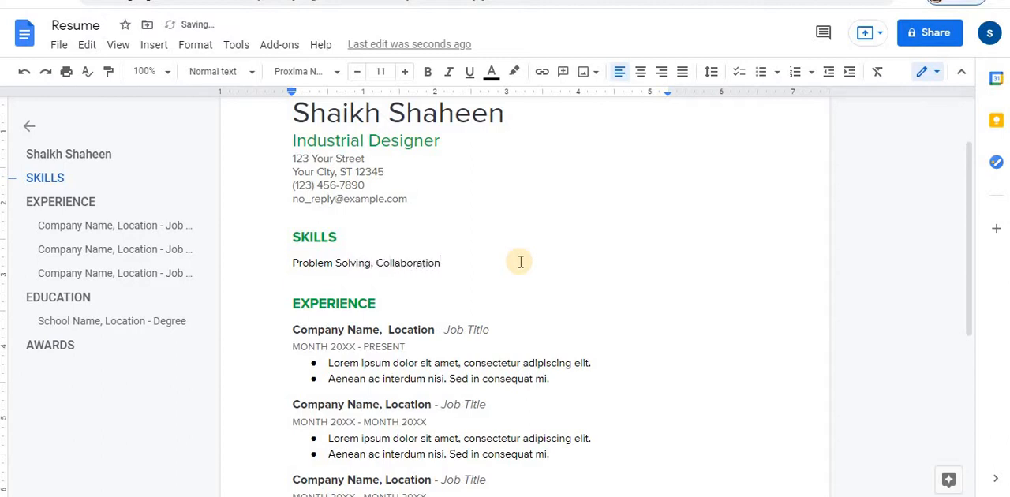
type(", Strong Work Ethic")
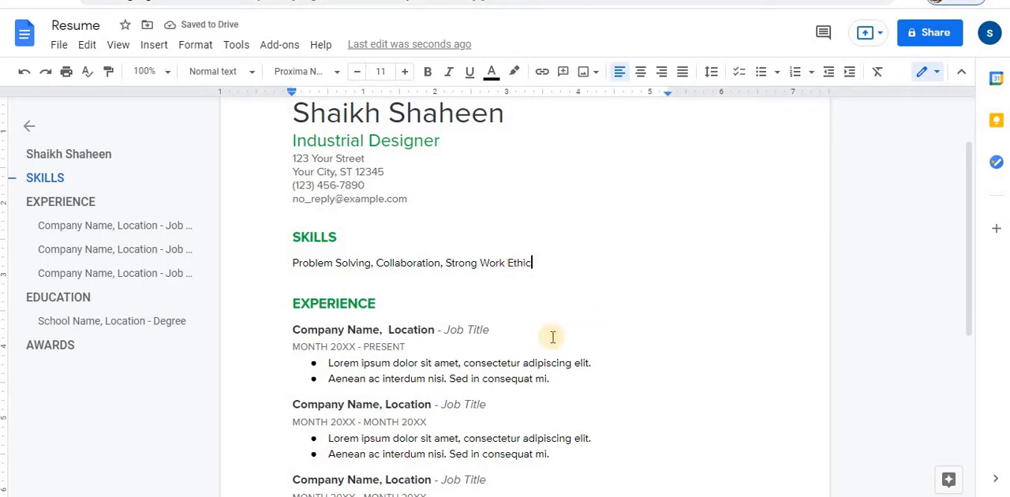
- Replace the job title of the first EXPERIENCE entry with "Administrative Assistant"
left_click(318, 330)
left_click_drag(340, 329, 380, 331)
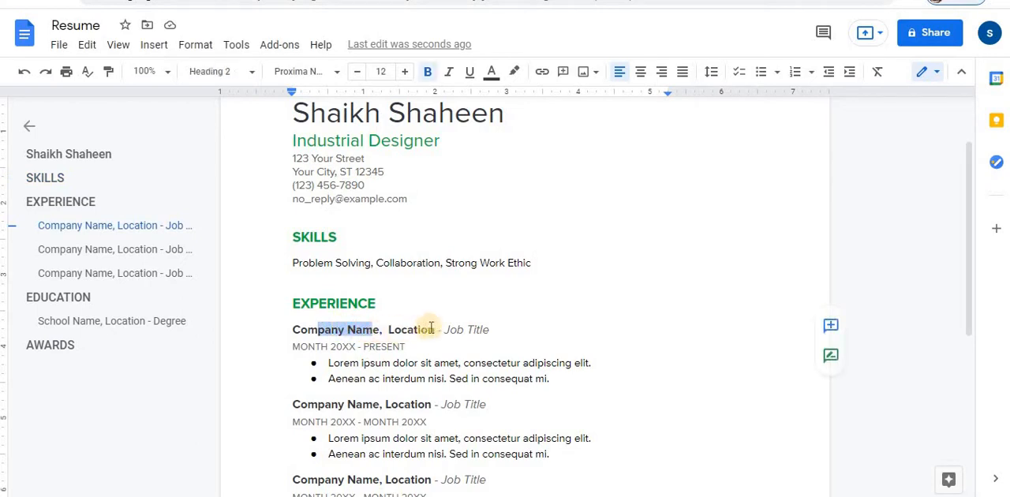
left_click_drag(972, 283, 971, 319)
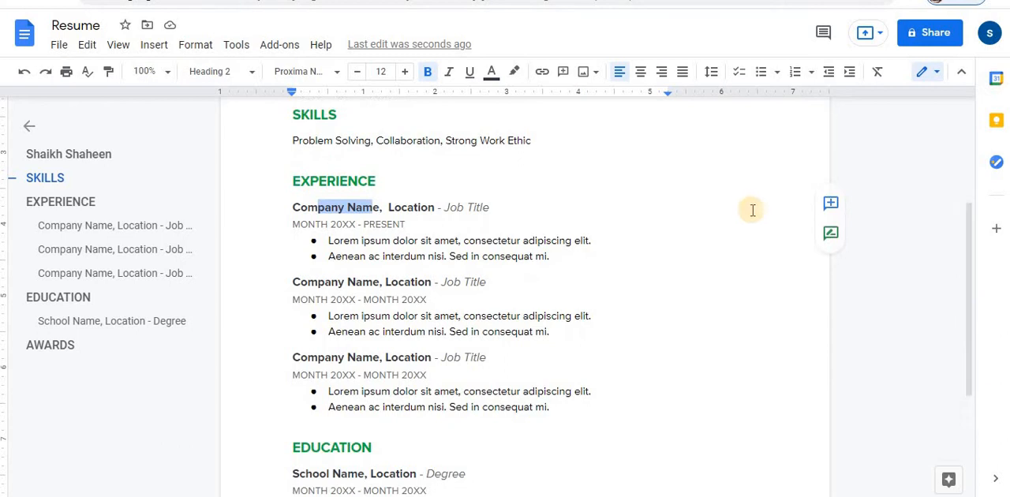
left_click(482, 208)
double_click(490, 212)
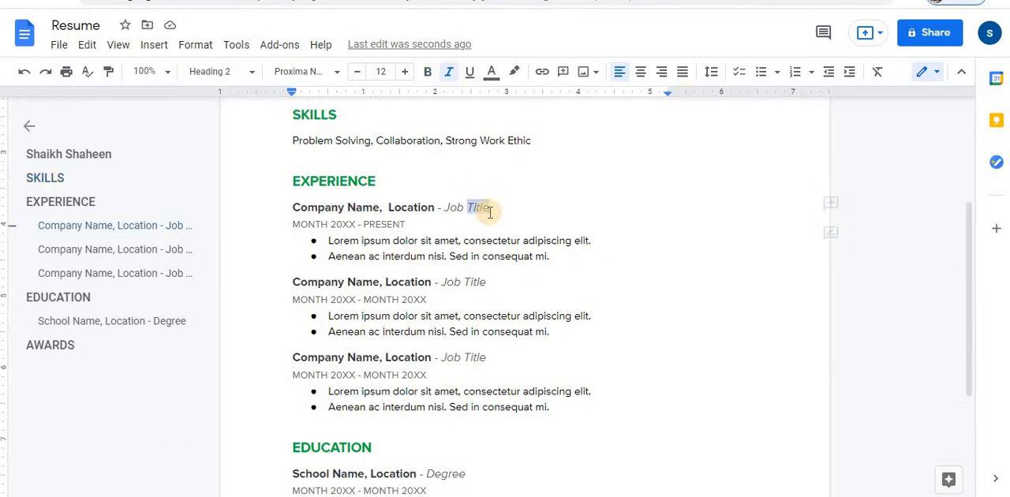
key("BackSpace")
key("BackSpace")
key("BackSpace")
key("BackSpace")
key("BackSpace")
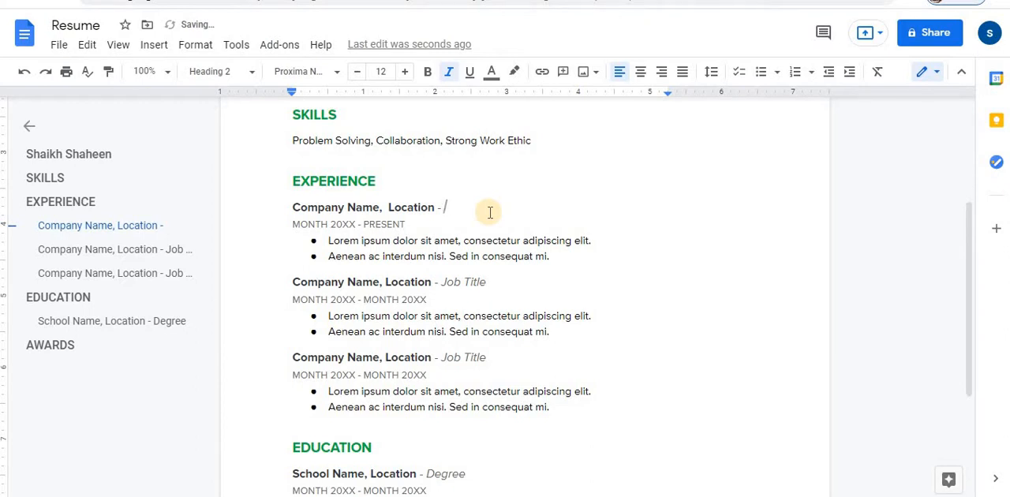
type("Administrativ")
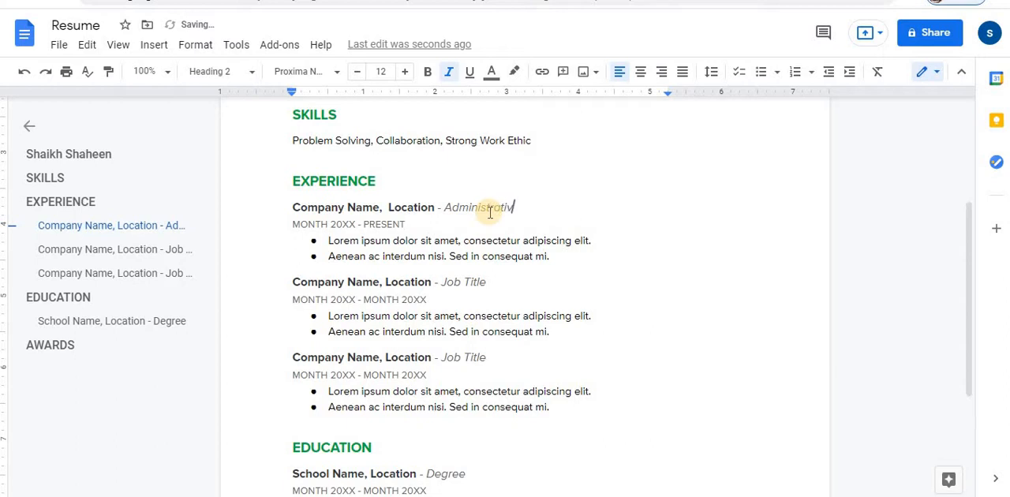
type("e As")
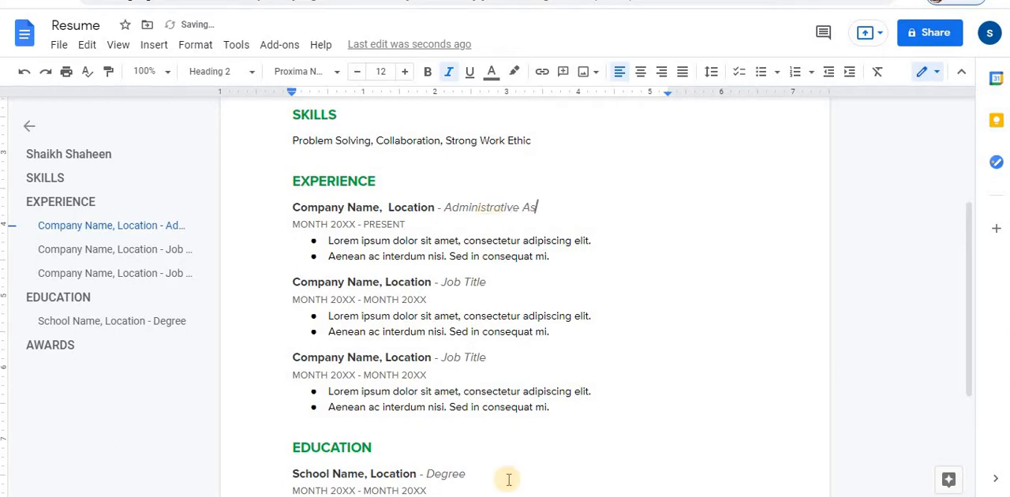
type("sistant")
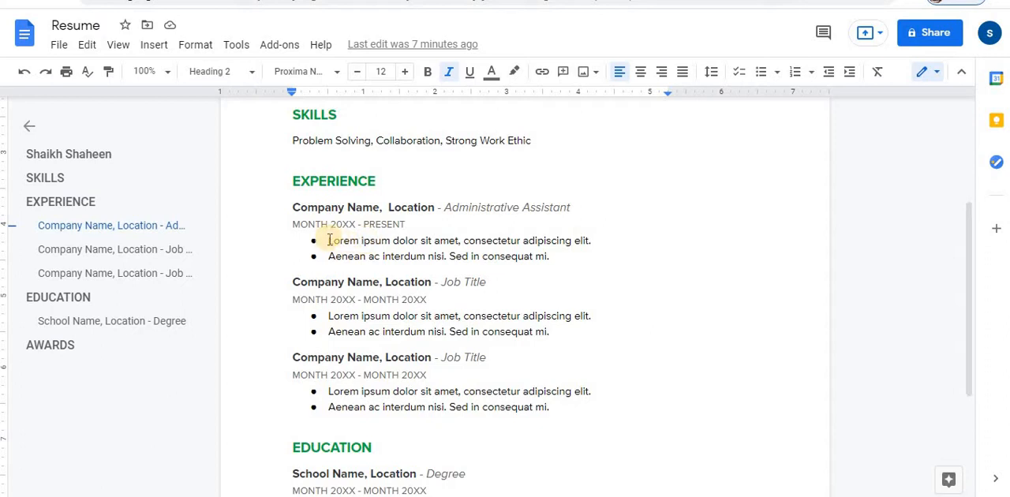
- Replace the first experience entry's two placeholder bullets with one reading "Maintain utmost discretion when dealing with sensitive topics."
left_click_drag(328, 240, 503, 256)
key("BackSpace")
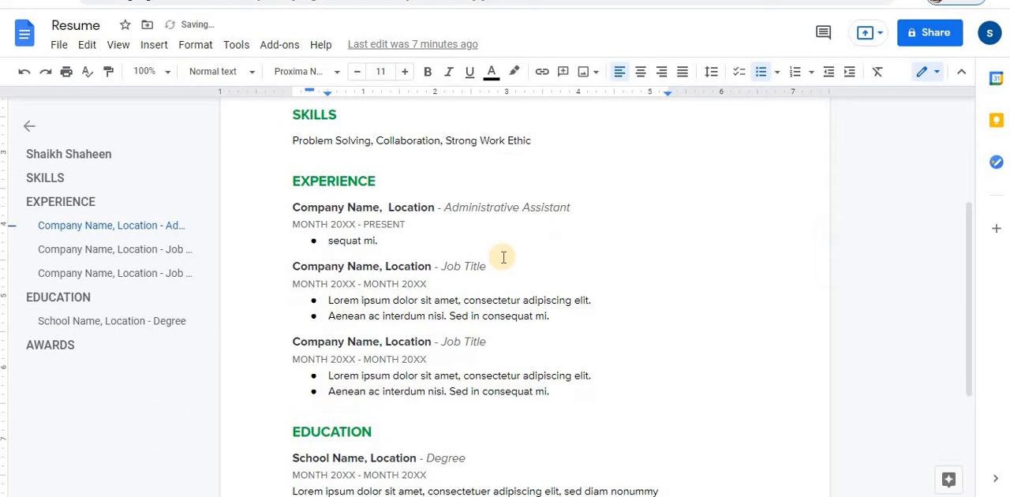
key("BackSpace")
key("BackSpace")
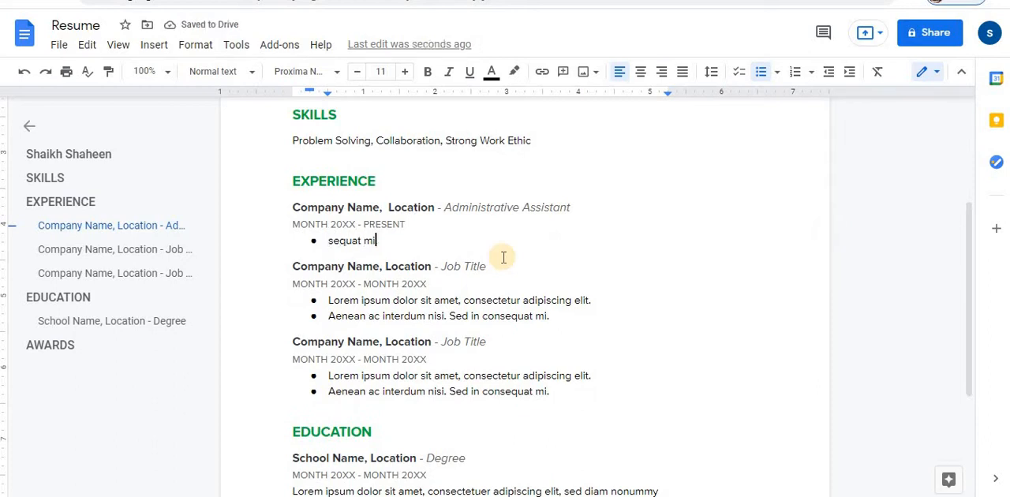
key("BackSpace")
key("BackSpace")
type("Maintain utmost discretion when de")
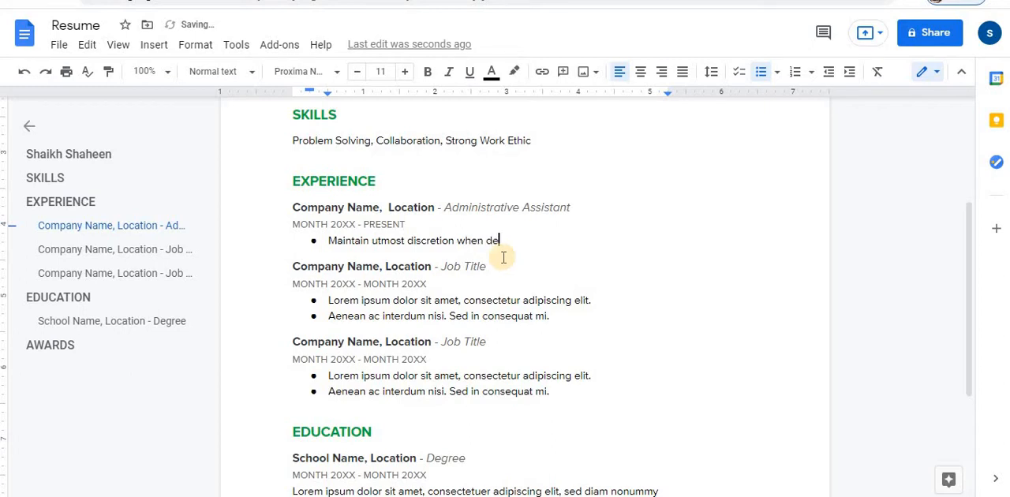
type("sensitive topics.")
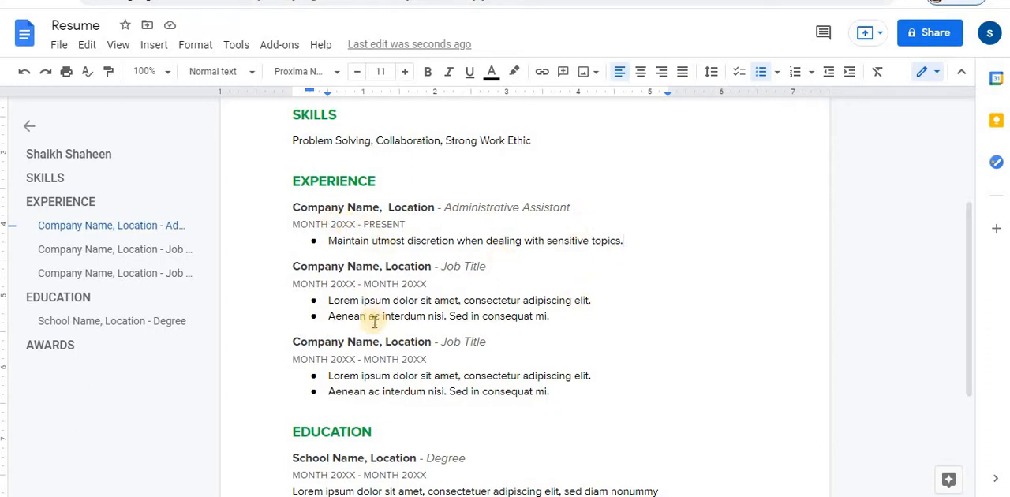
- Set the second EXPERIENCE entry's job title to "Secretary" and replace its placeholder bullets with "Type documents such as drafts,memos"
left_click_drag(440, 266, 491, 269)
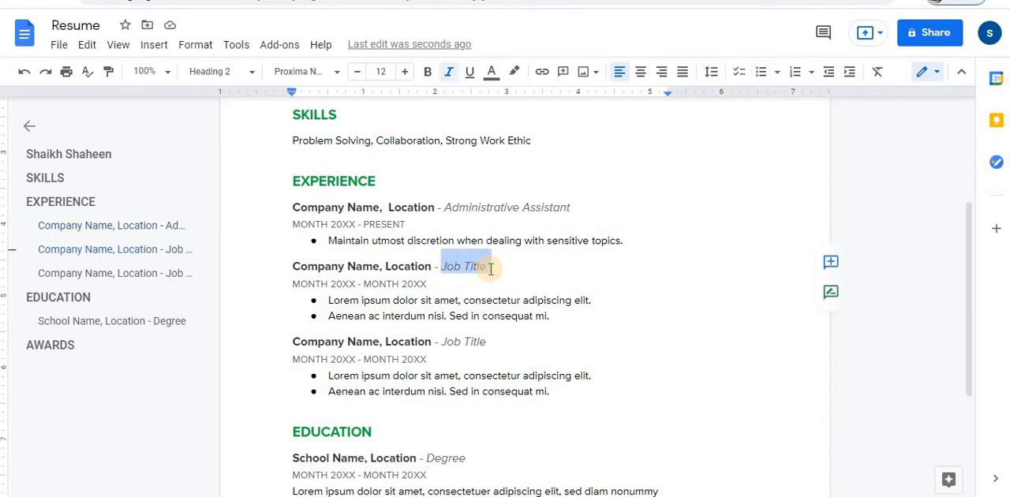
type("Secretar")
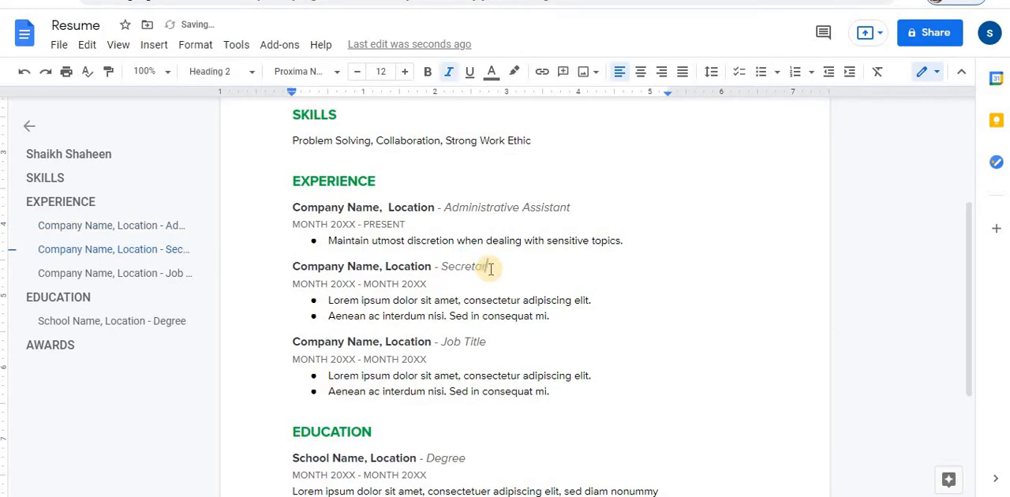
left_click_drag(328, 300, 565, 320)
key("Delete")
key("Delete")
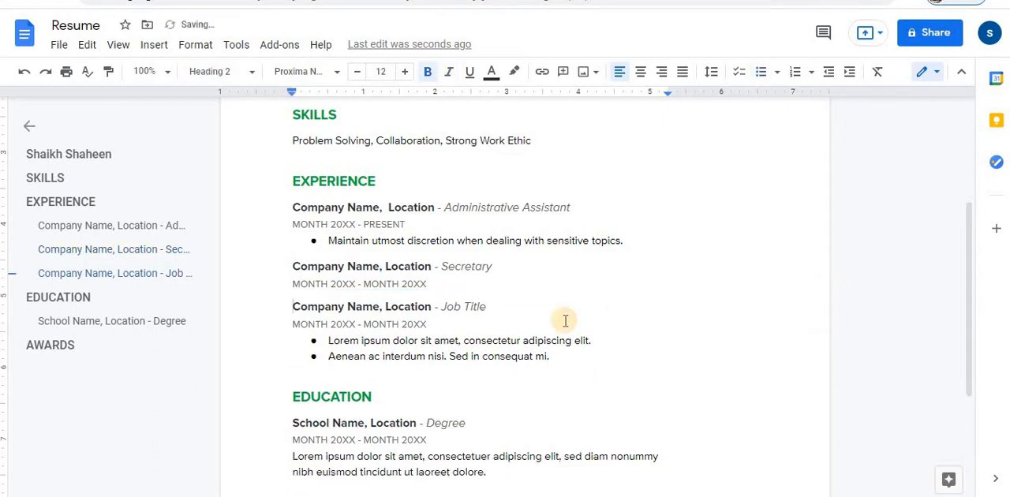
key("ctrl+z")
type("T")
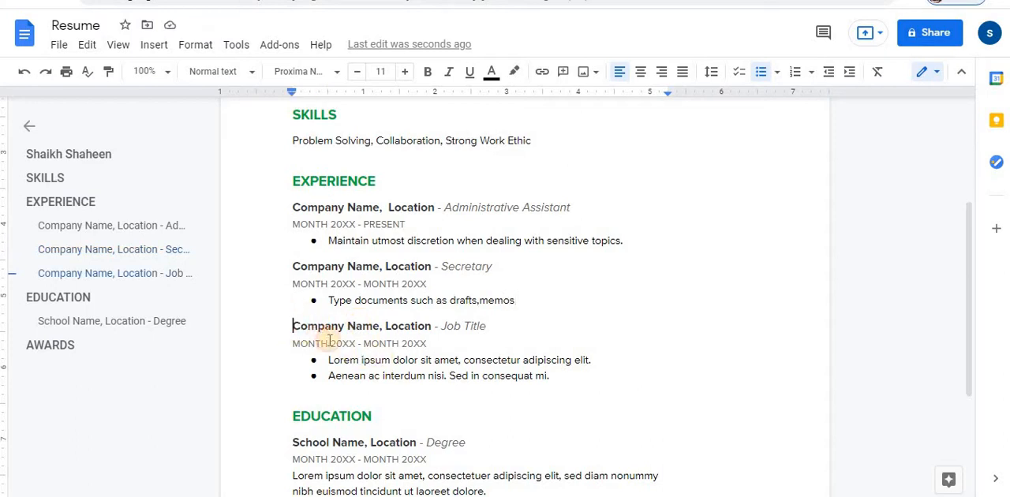
- Delete the third EXPERIENCE entry with its dates and placeholder bullets, and remove the leftover empty bullet
left_click_drag(293, 326, 550, 376)
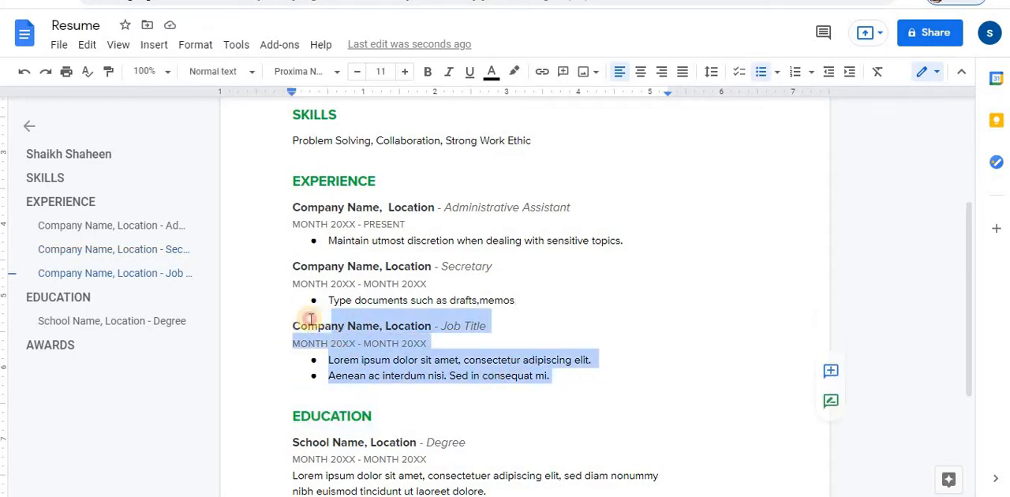
key("BackSpace")
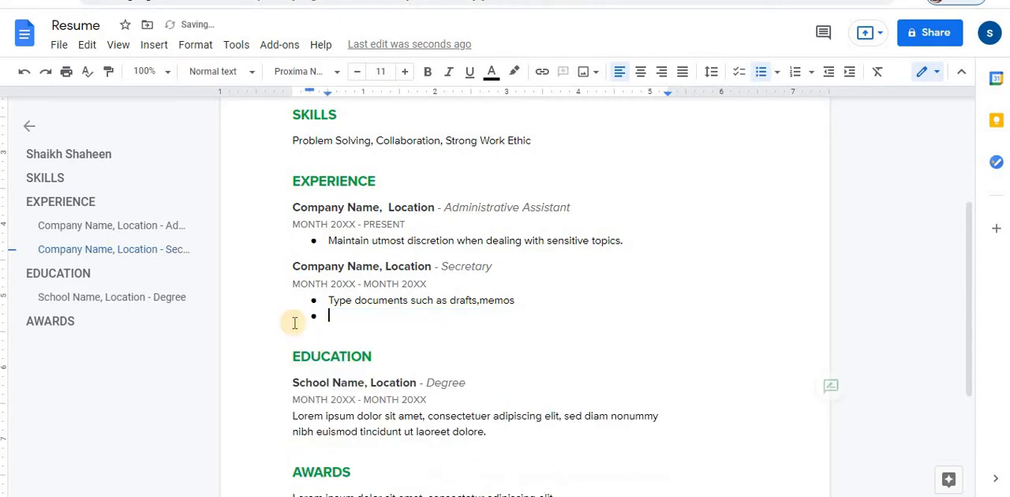
key("BackSpace")
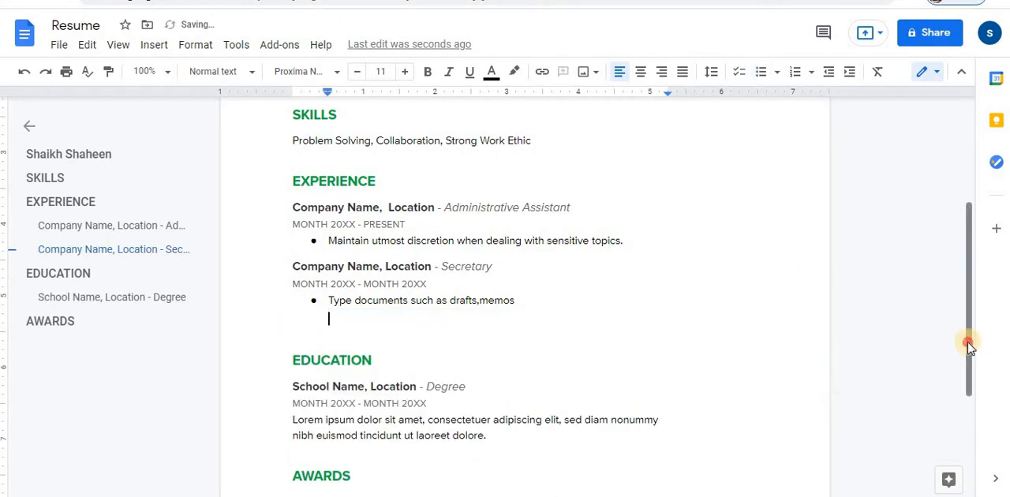
- Replace the "Degree" placeholder in the EDUCATION entry with "MBA"
left_click_drag(970, 344, 966, 404)
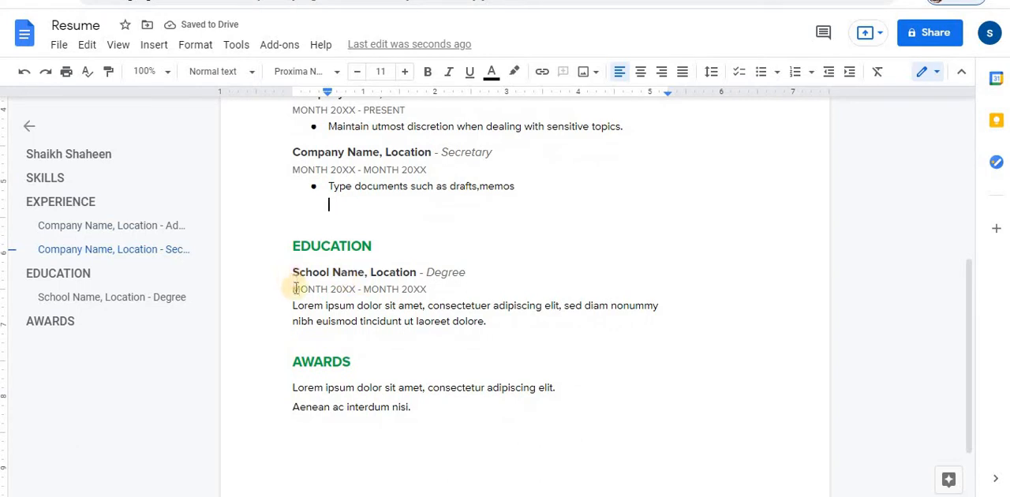
left_click_drag(294, 273, 466, 275)
left_click(430, 285)
key("BackSpace")
key("BackSpace")
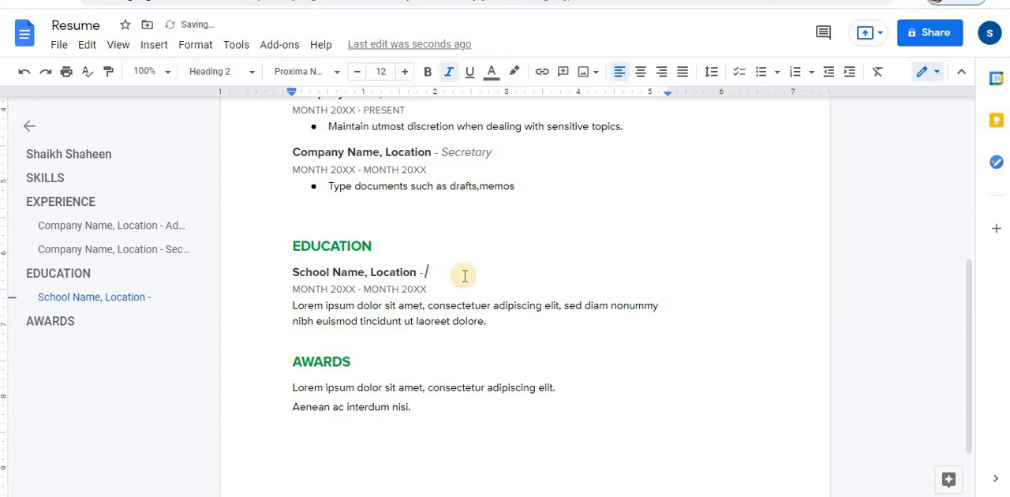
type("MBA")
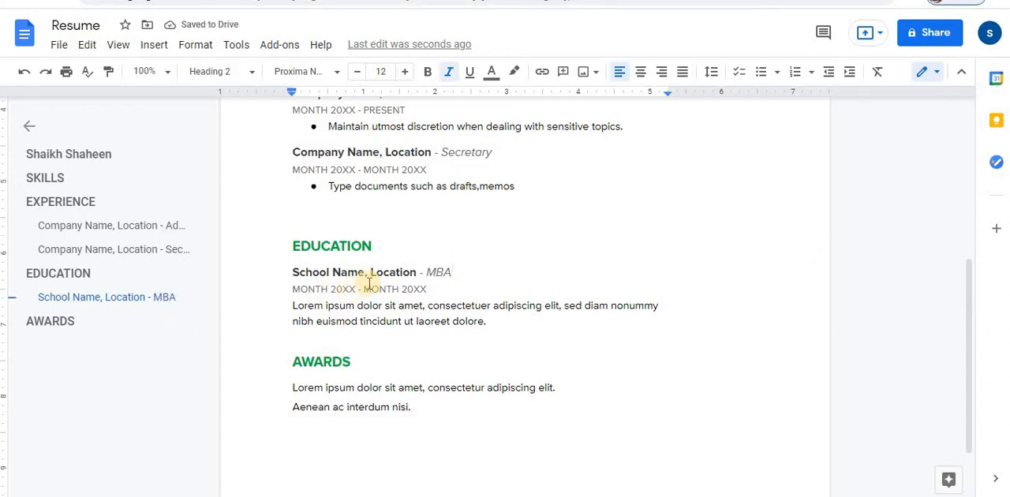
- Add the lines "Degree Name" and "University, Location" below the placeholder description in the EDUCATION section
left_click(310, 306)
triple_click(322, 315)
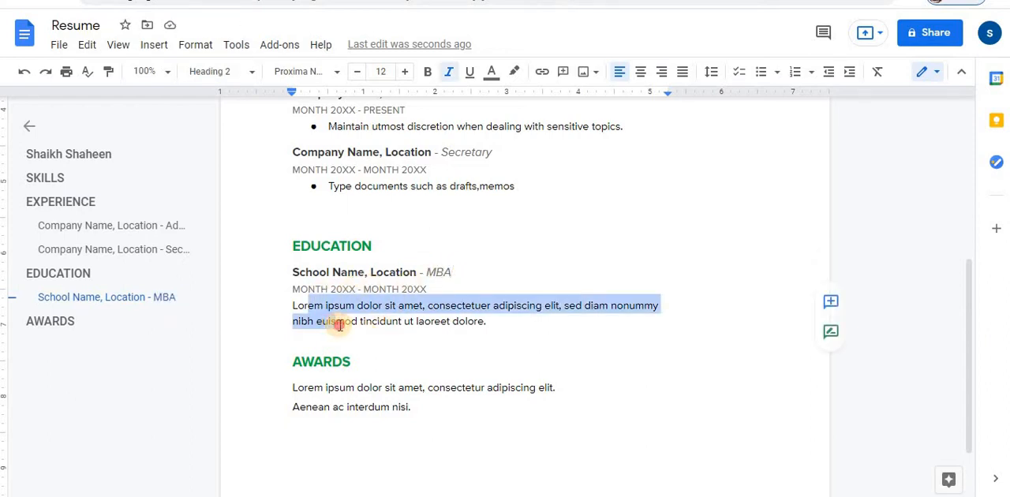
left_click(345, 407)
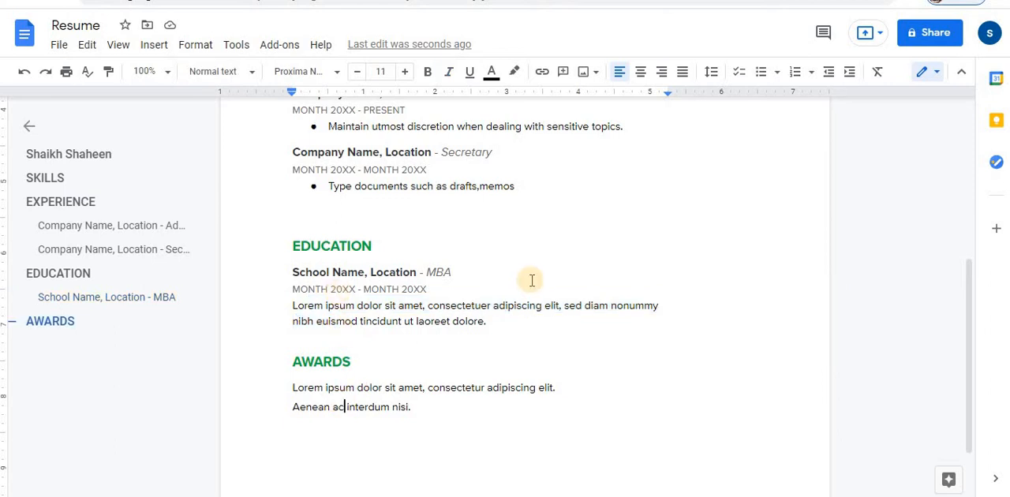
left_click(505, 321)
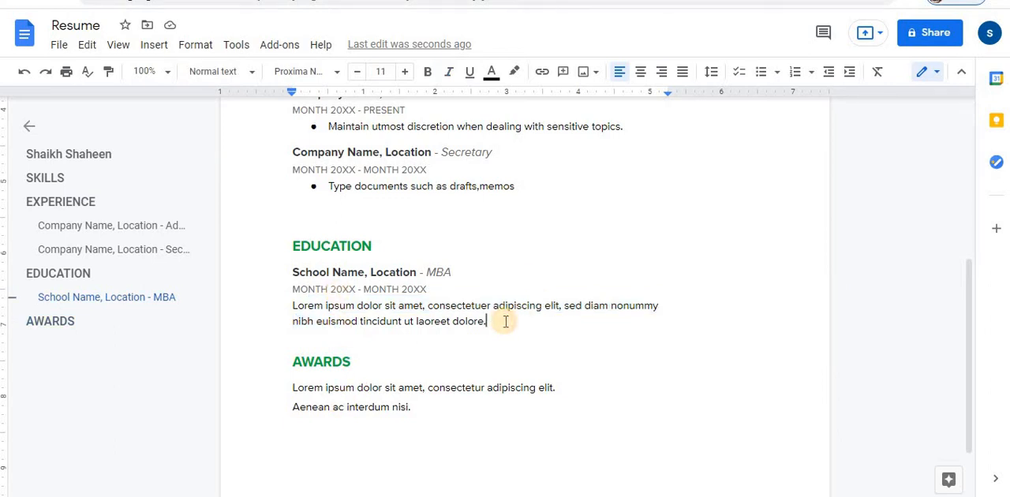
key("Return")
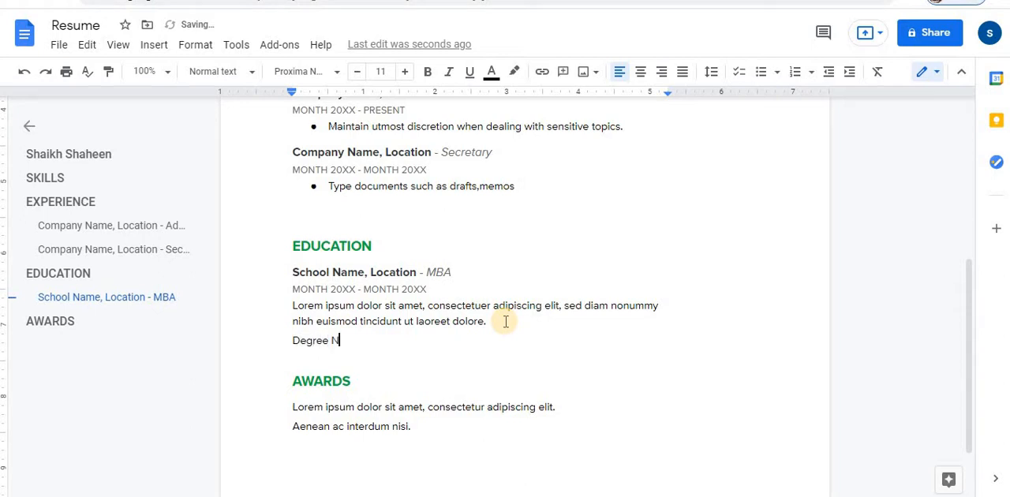
type("Degree Name")
key("Return")
type("Univer")
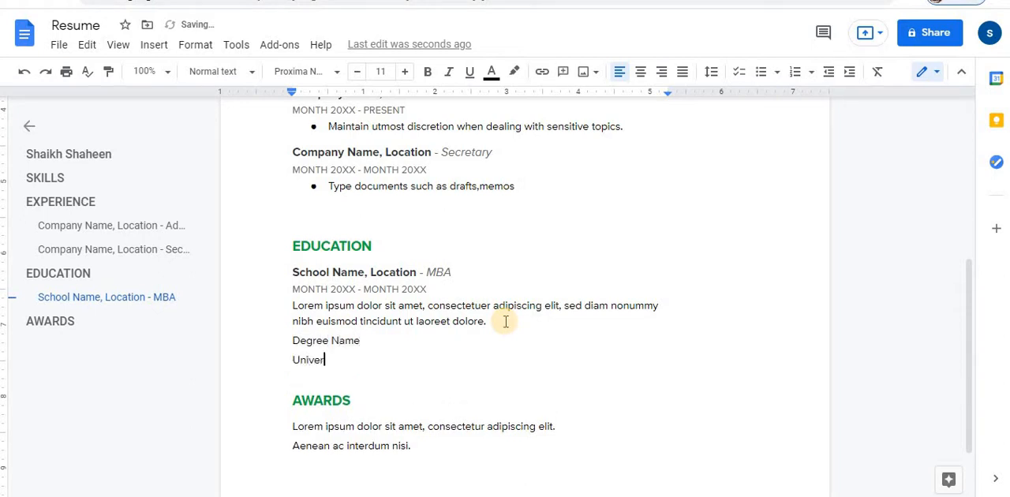
type("sity, Location")
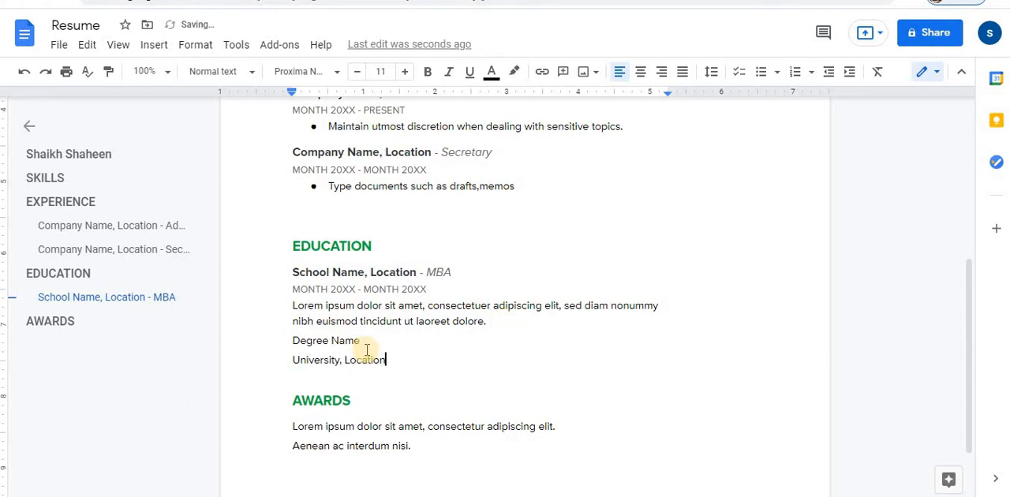
- Make the "Degree Name" line in the EDUCATION section bold
left_click_drag(357, 328, 363, 342)
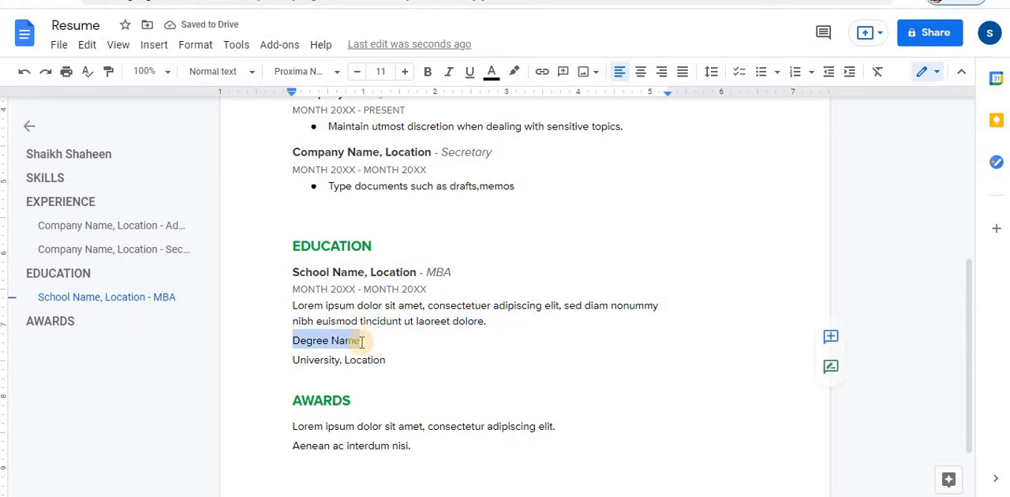
left_click(427, 72)
left_click(371, 388)
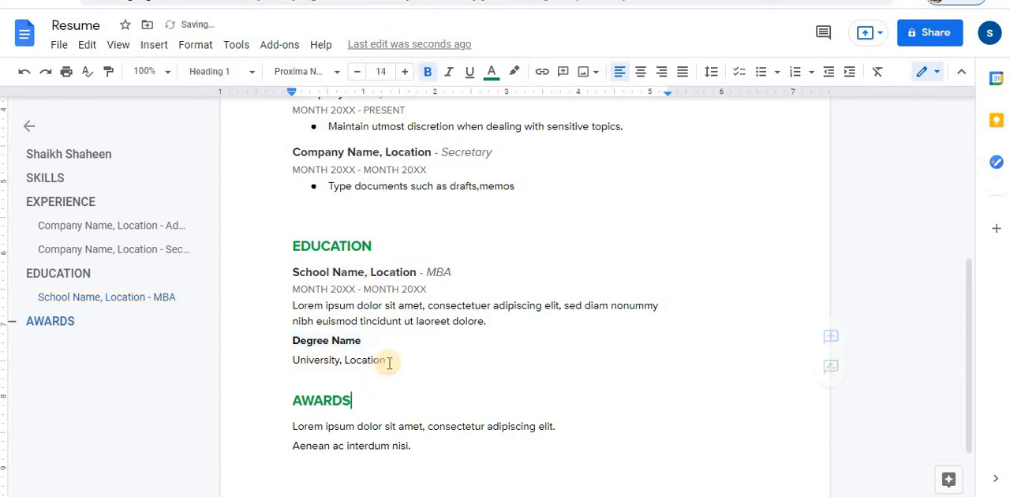
- Duplicate the "Degree Name" and "University, Location" lines directly below the originals in the EDUCATION section
left_click(388, 362)
key("Return")
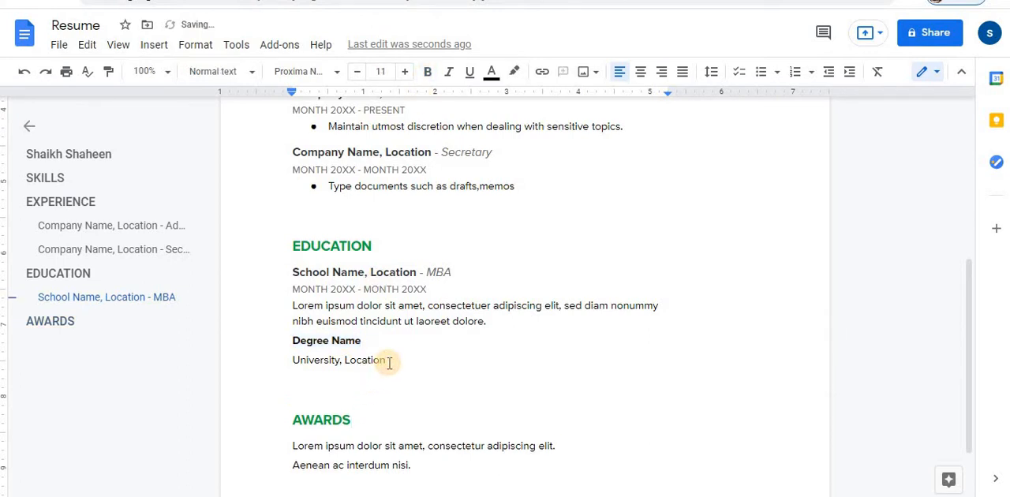
key("shift+Up")
key("shift+Up")
key("ctrl+c")
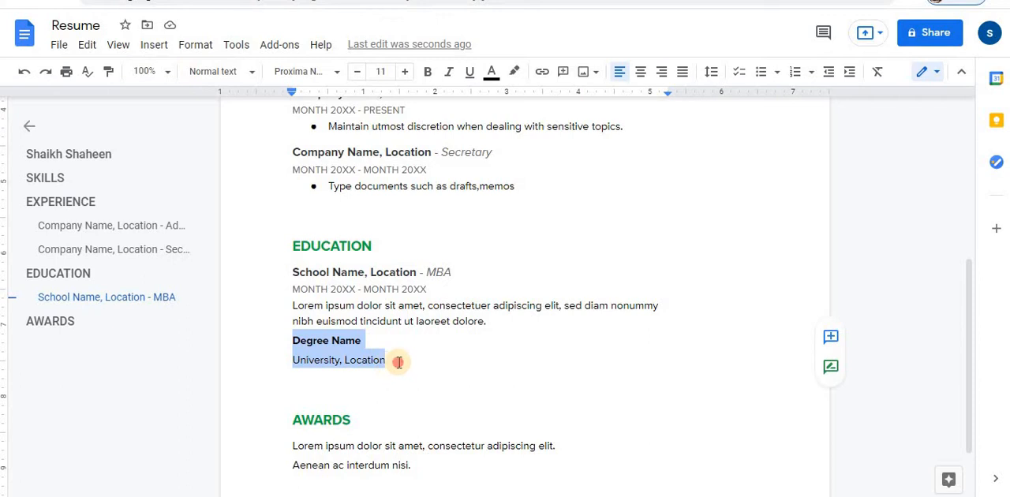
left_click(397, 361)
key("Return")
key("ctrl+v")
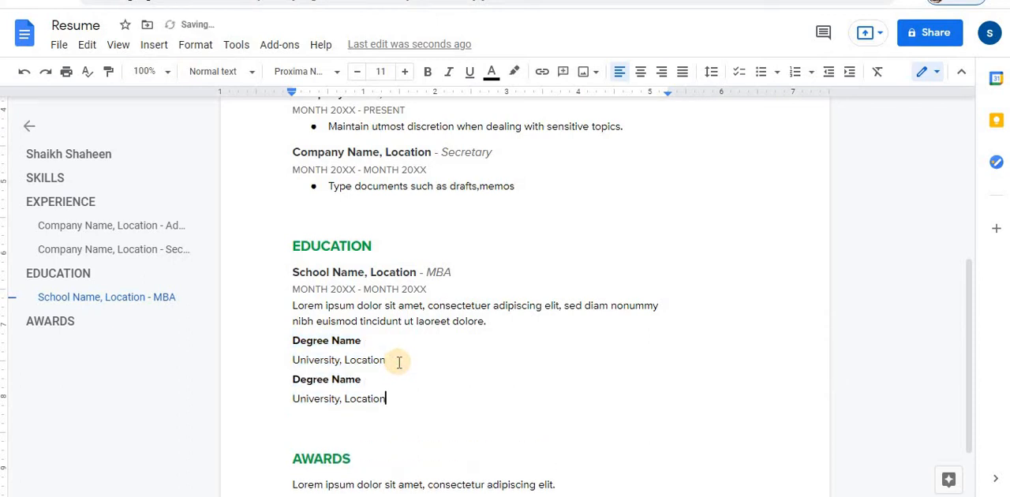
- Add the line "2015-2017" below the first "University, Location" line
left_click(401, 357)
key("Return")
type("2")
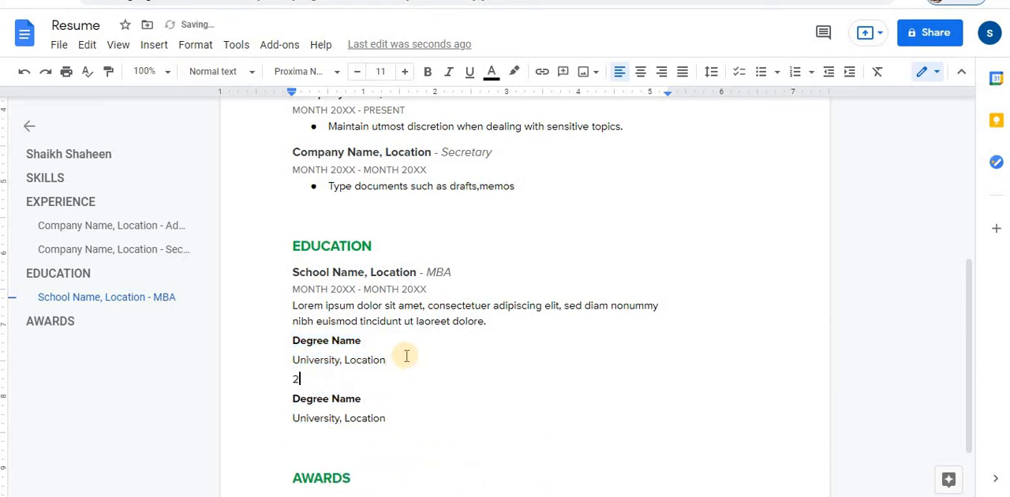
type("0015-2017")
- Add a bold "Certification" line below the second "University, Location" line
left_click(392, 418)
key("Return")
type("C")
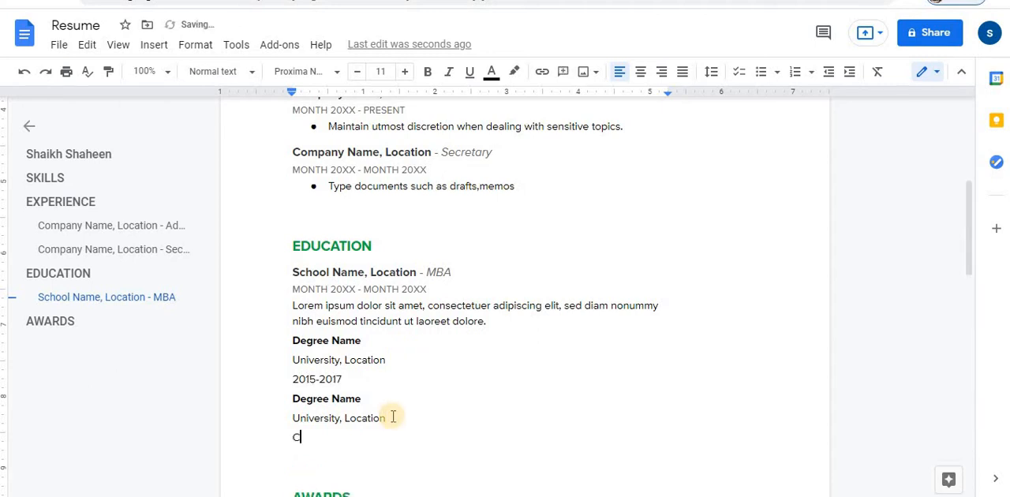
type("ertification")
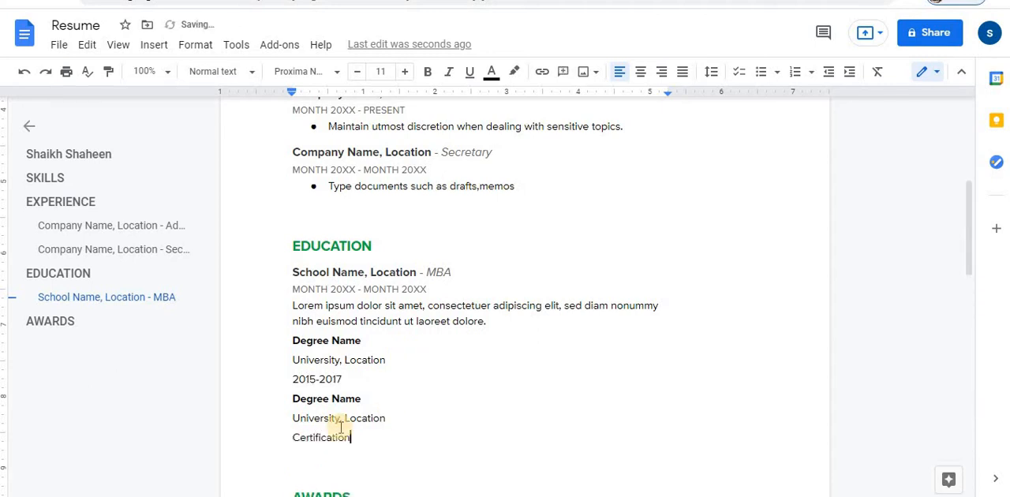
key("shift+Home")
key("ctrl+b")
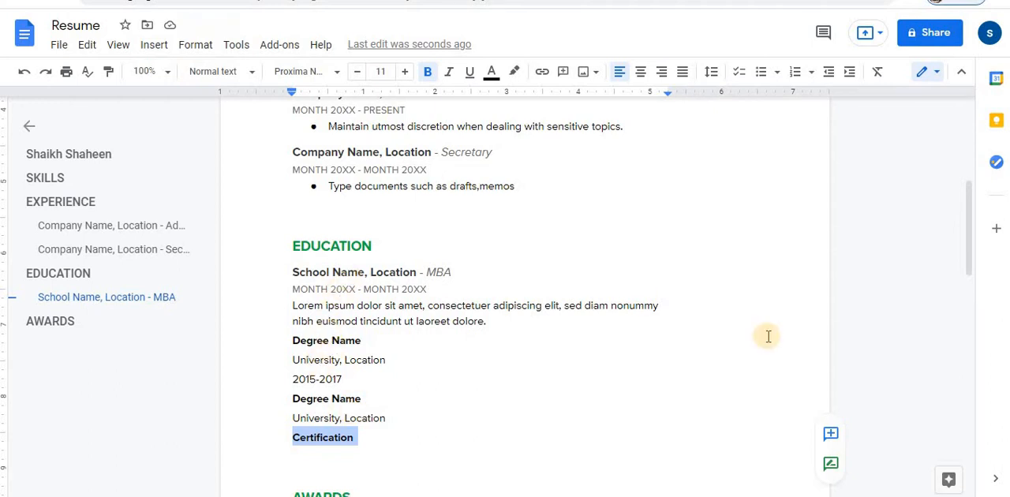
- Replace the placeholder text under the AWARDS heading with the lines "AWARD RECEIVED" and "Organization"
left_click_drag(969, 251, 969, 340)
left_click(308, 394)
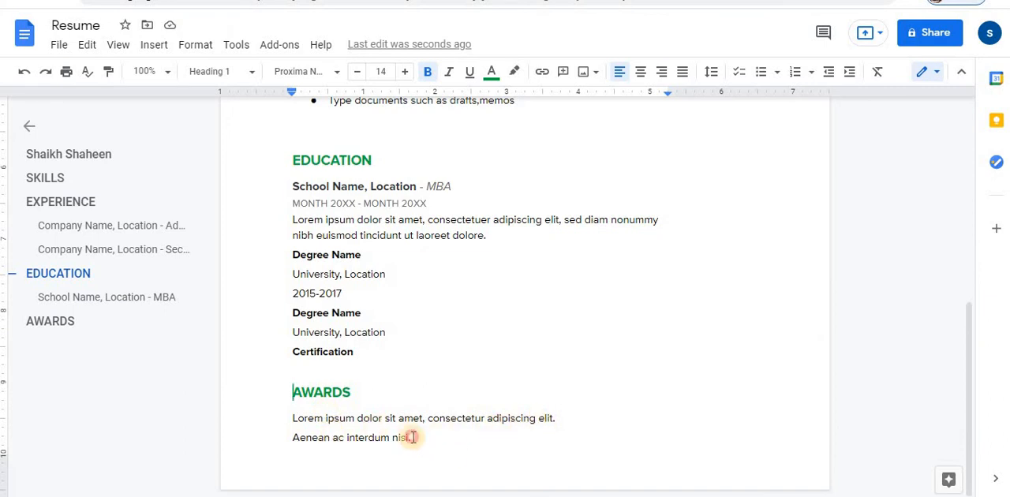
left_click_drag(408, 435, 397, 423)
key("BackSpace")
key("BackSpace")
key("BackSpace")
key("BackSpace")
key("BackSpace")
key("BackSpace")
key("BackSpace")
key("BackSpace")
key("BackSpace")
key("BackSpace")
key("BackSpace")
key("BackSpace")
key("BackSpace")
key("BackSpace")
key("BackSpace")
key("BackSpace")
key("BackSpace")
key("BackSpace")
key("BackSpace")
key("BackSpace")
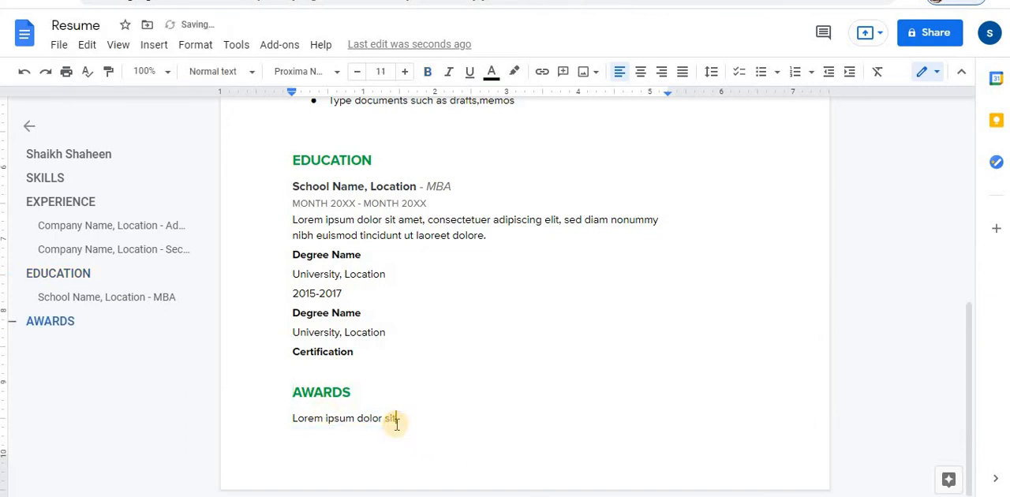
type("AWARD RE")
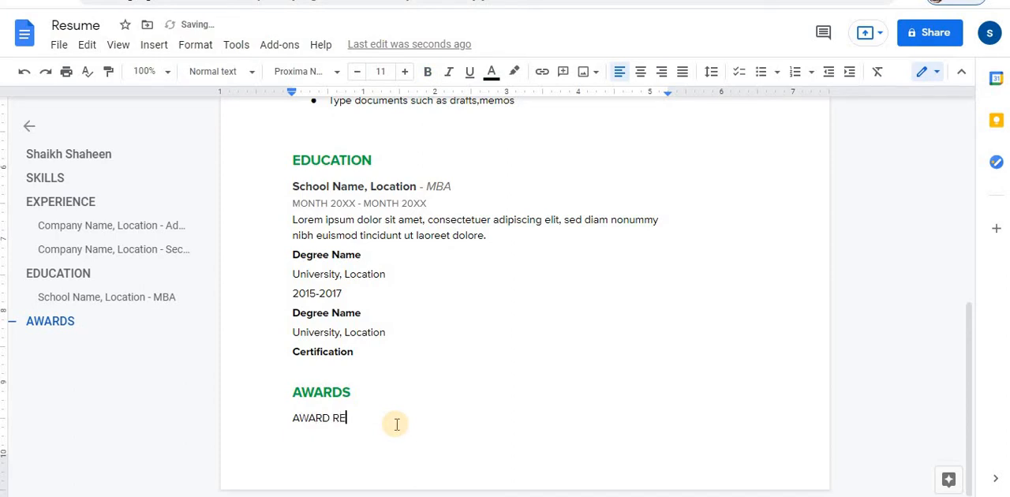
type("CEIVED")
key("Return")
type("organization")
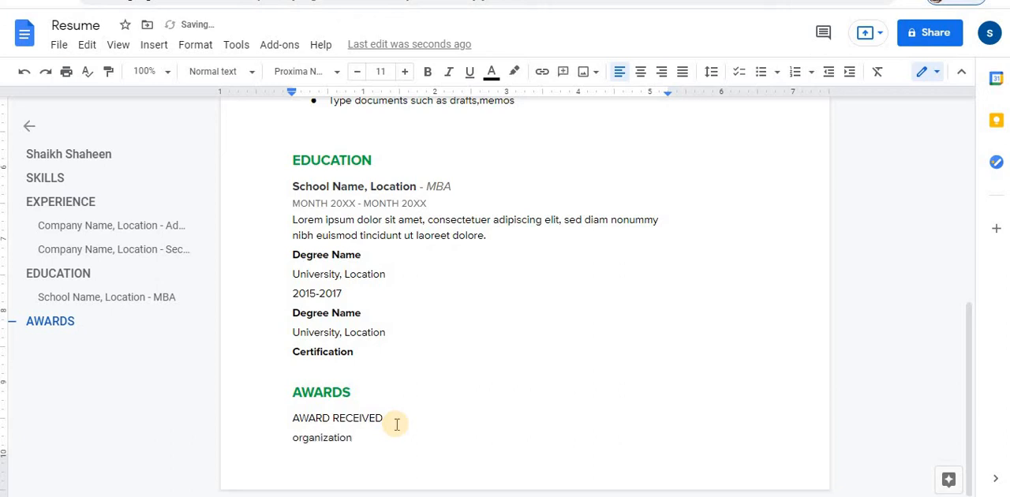
key("Return")
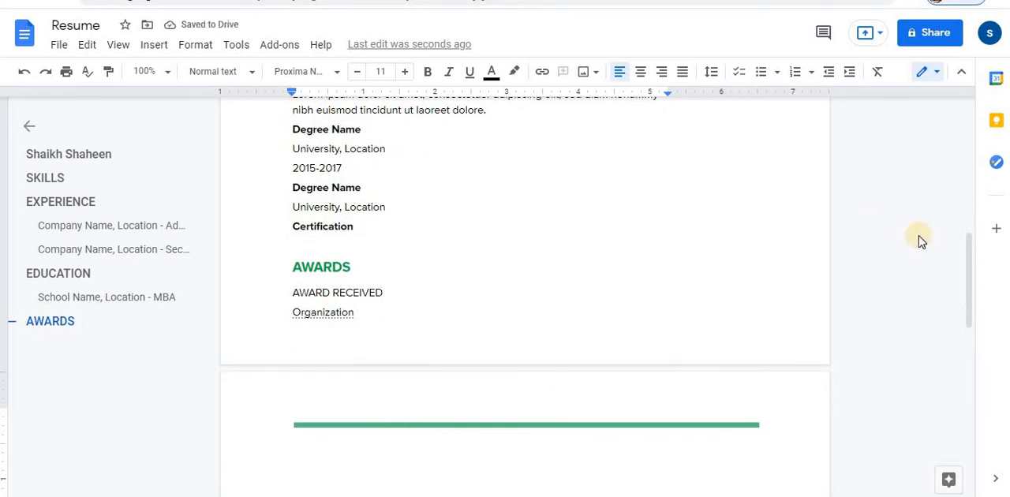
- Copy the resume's sharing link and view the suggested people and groups without adding anyone
scroll(778, 299, "up", 7)
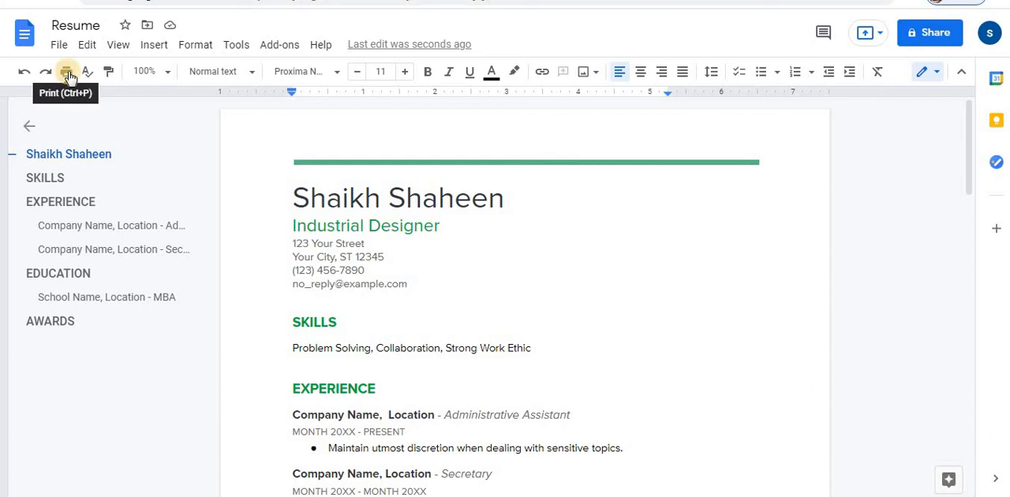
left_click(930, 46)
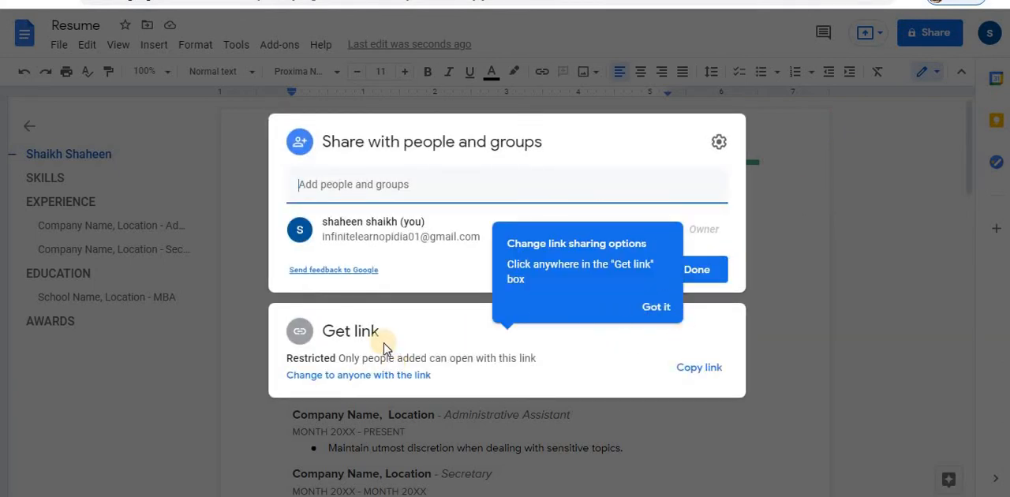
left_click(687, 369)
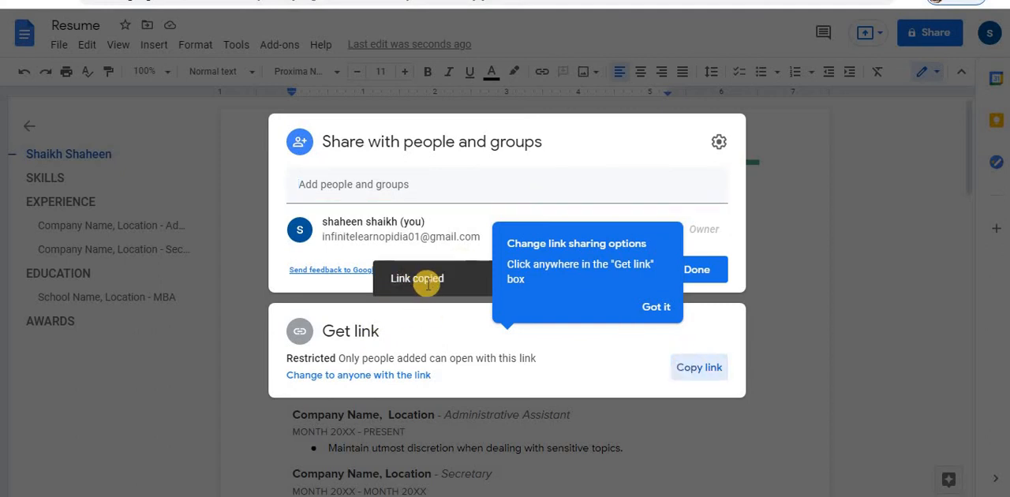
left_click(393, 186)
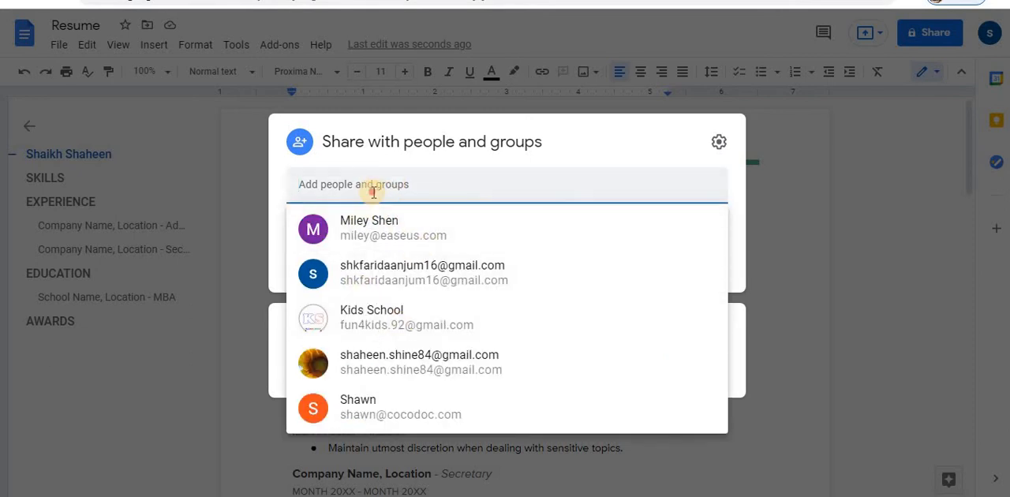
left_click(840, 246)
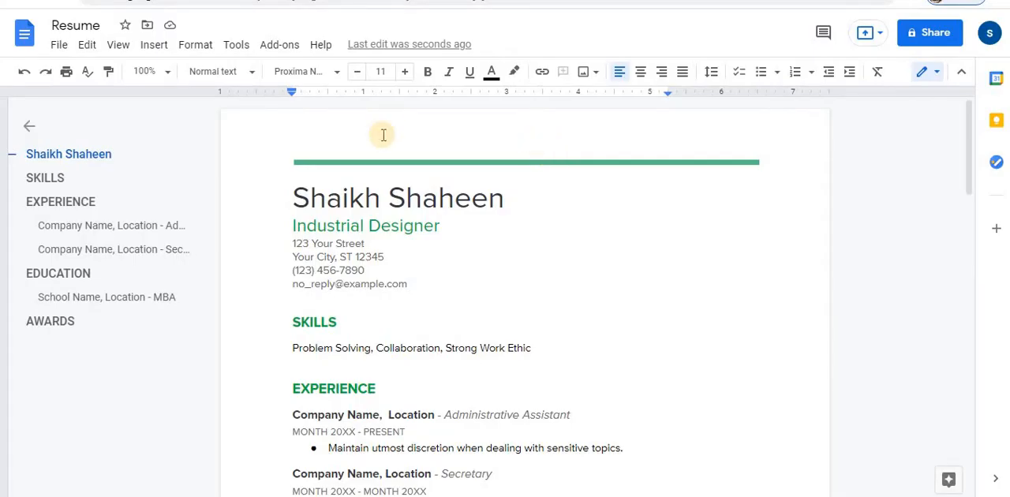
- Download the resume as a Microsoft Word (.docx) file
left_click(85, 45)
mouse_move(67, 47)
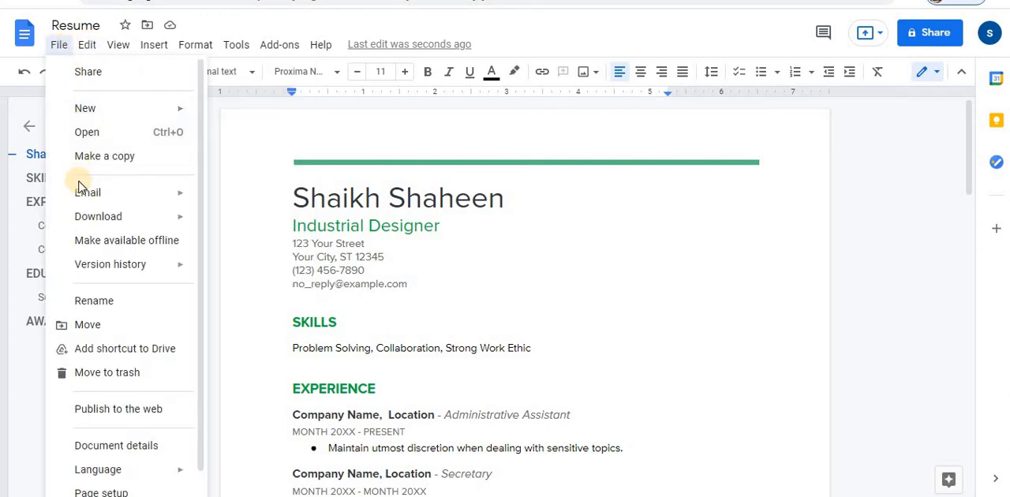
mouse_move(98, 219)
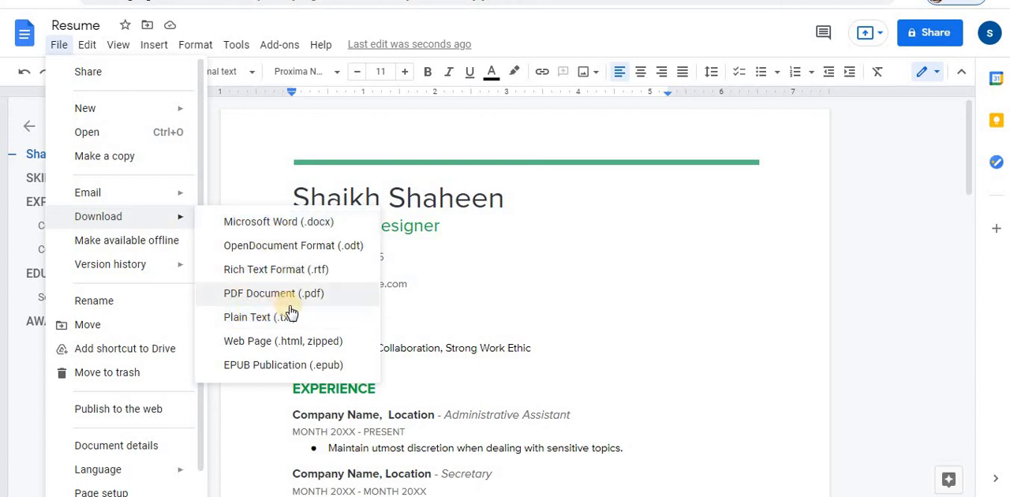
left_click(307, 225)
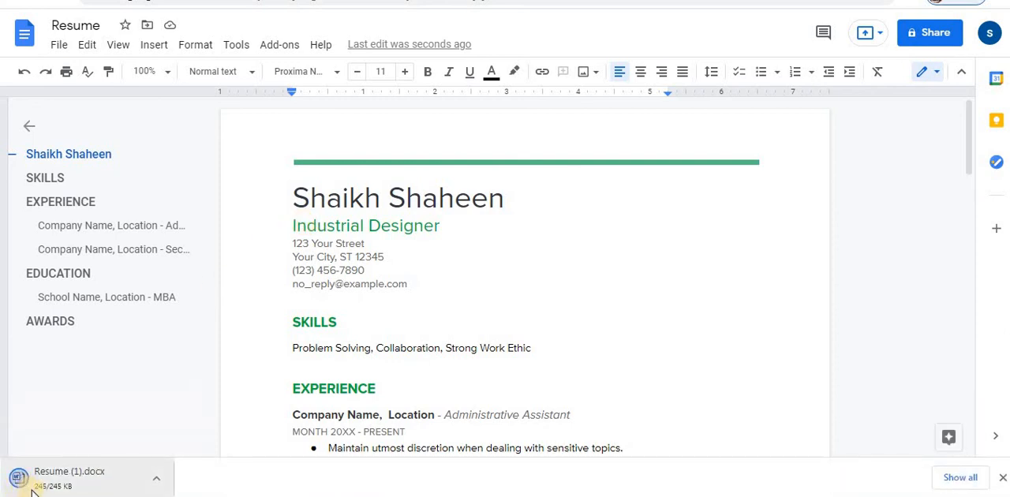
- Show the downloaded Resume (1).docx in its folder and open it in Microsoft Word
left_click(156, 478)
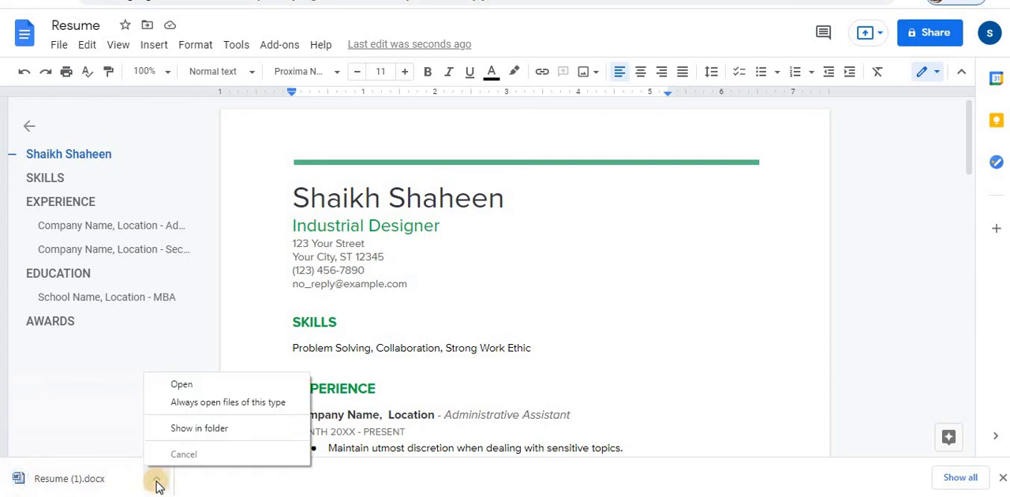
left_click(197, 432)
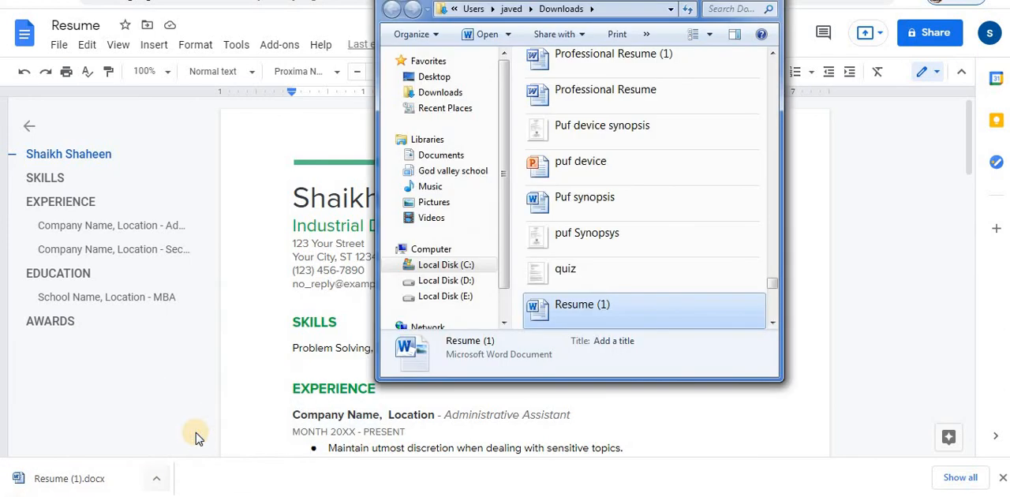
double_click(577, 311)
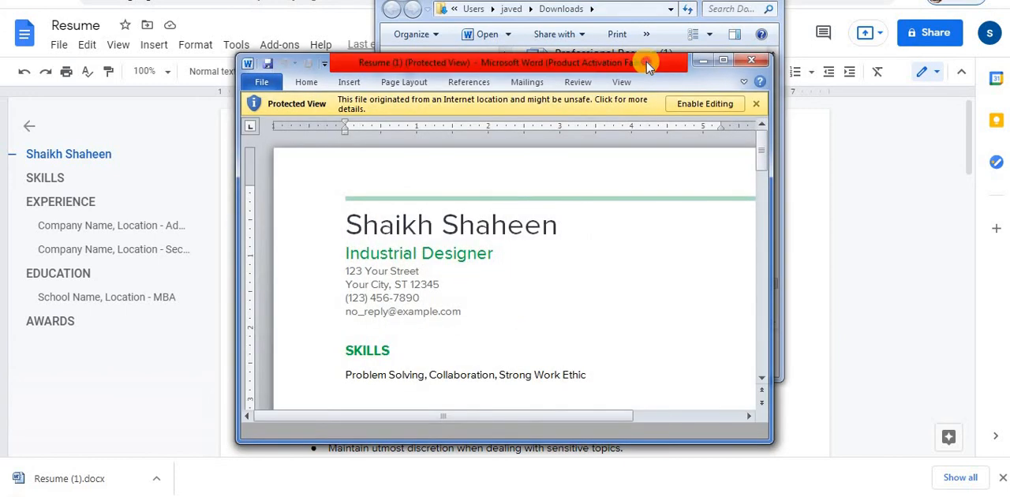
- Enable editing for the downloaded resume in Word and look through its pages in a maximized window
double_click(646, 62)
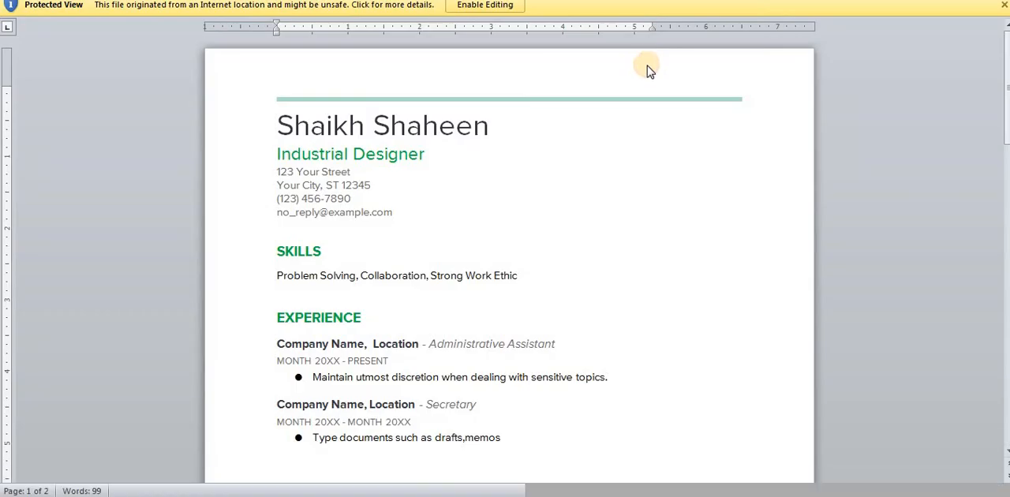
left_click(504, 16)
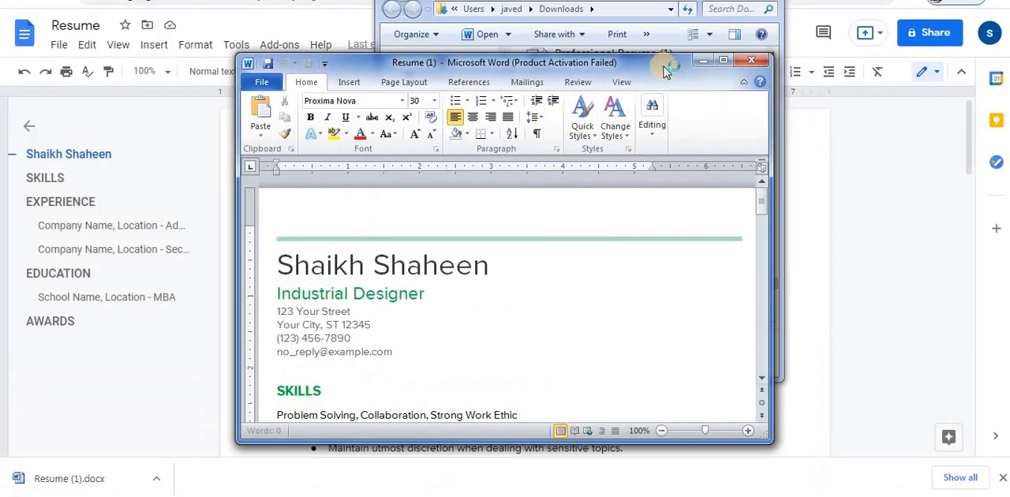
double_click(627, 61)
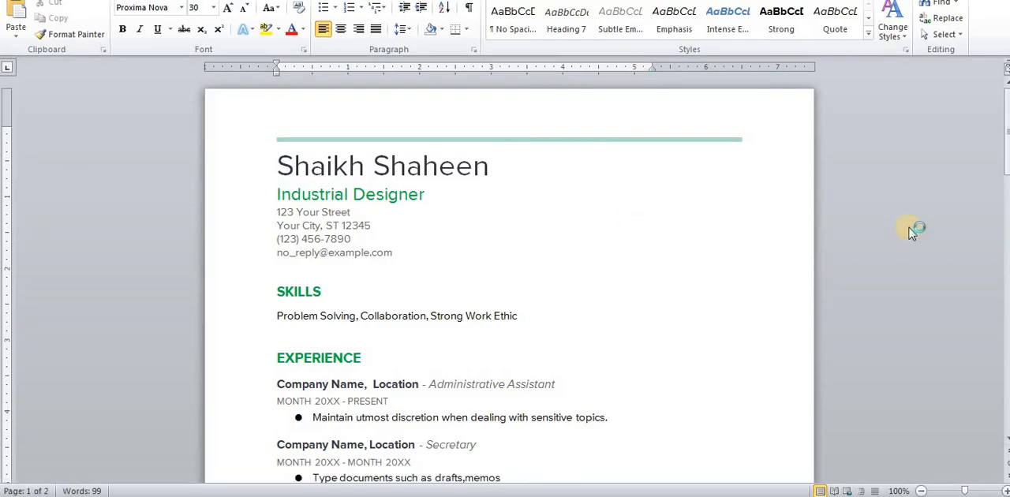
left_click_drag(1008, 105, 1004, 209)
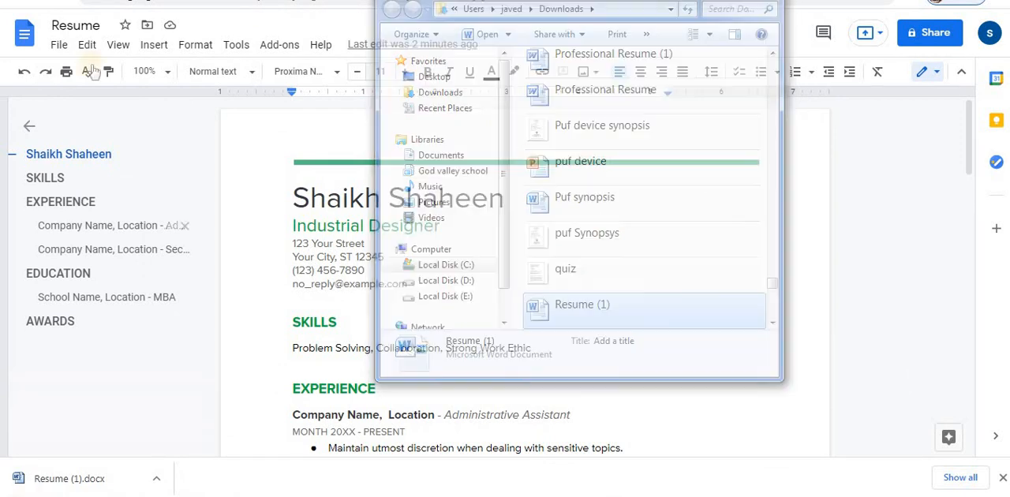
left_click(59, 44)
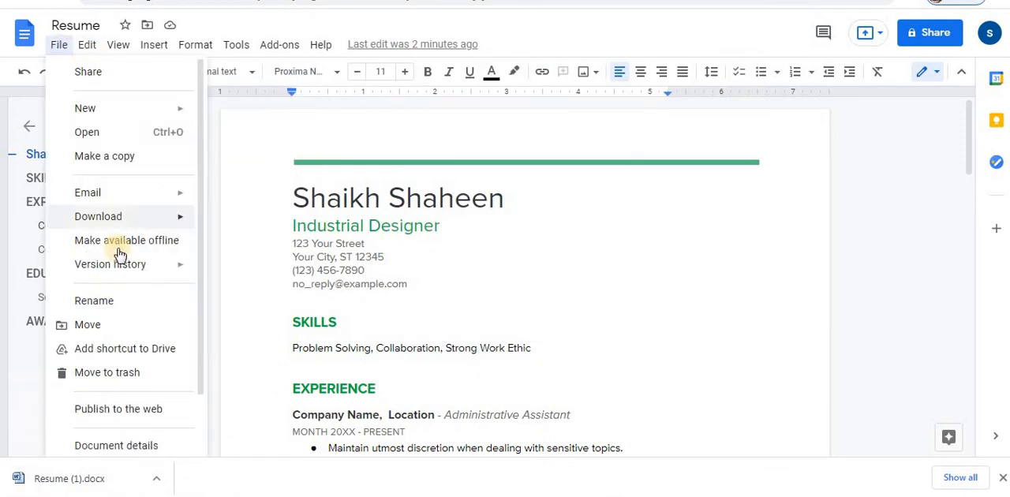
mouse_move(102, 216)
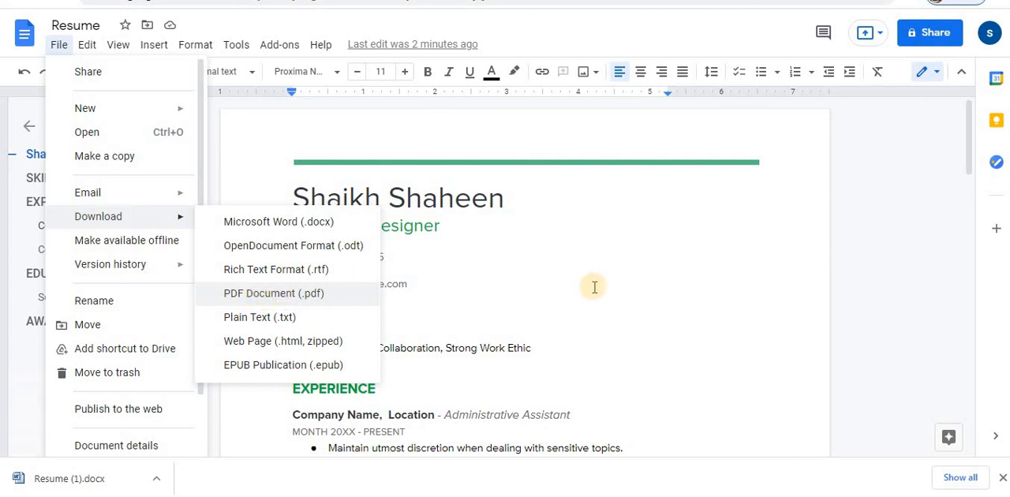
left_click(879, 218)
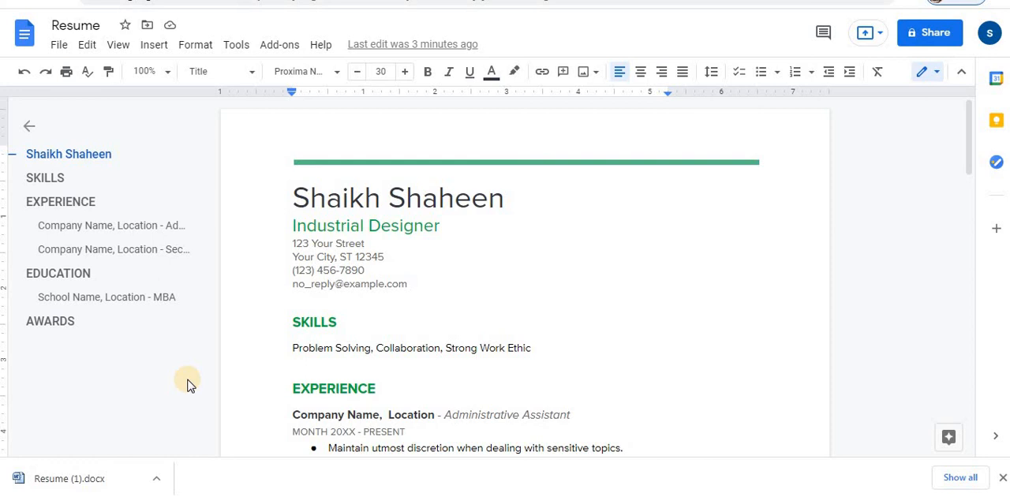
mouse_move(50, 189)
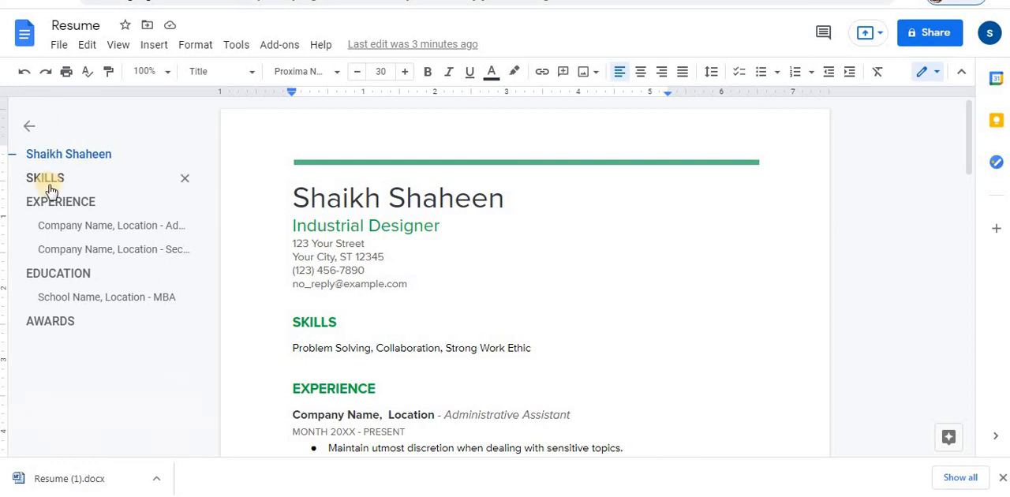